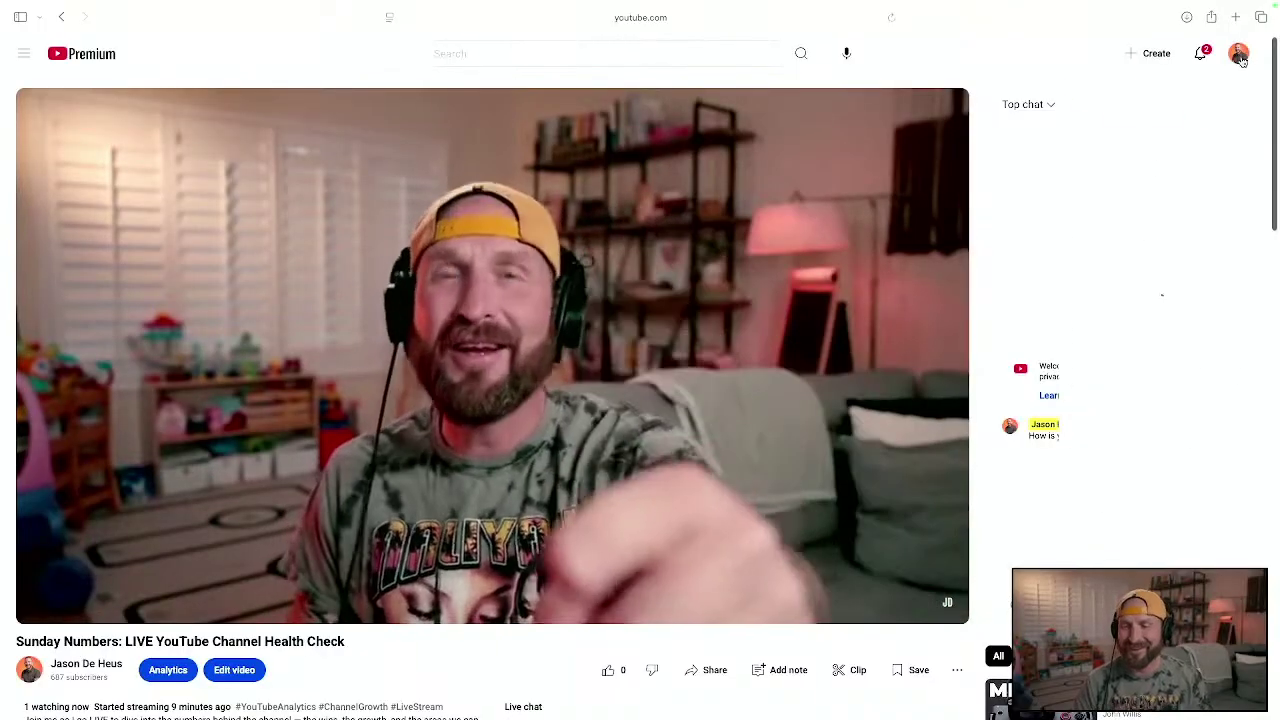
- Open the channel analytics in YouTube Studio and look at the advanced report for the last 28 days
left_click(1240, 56)
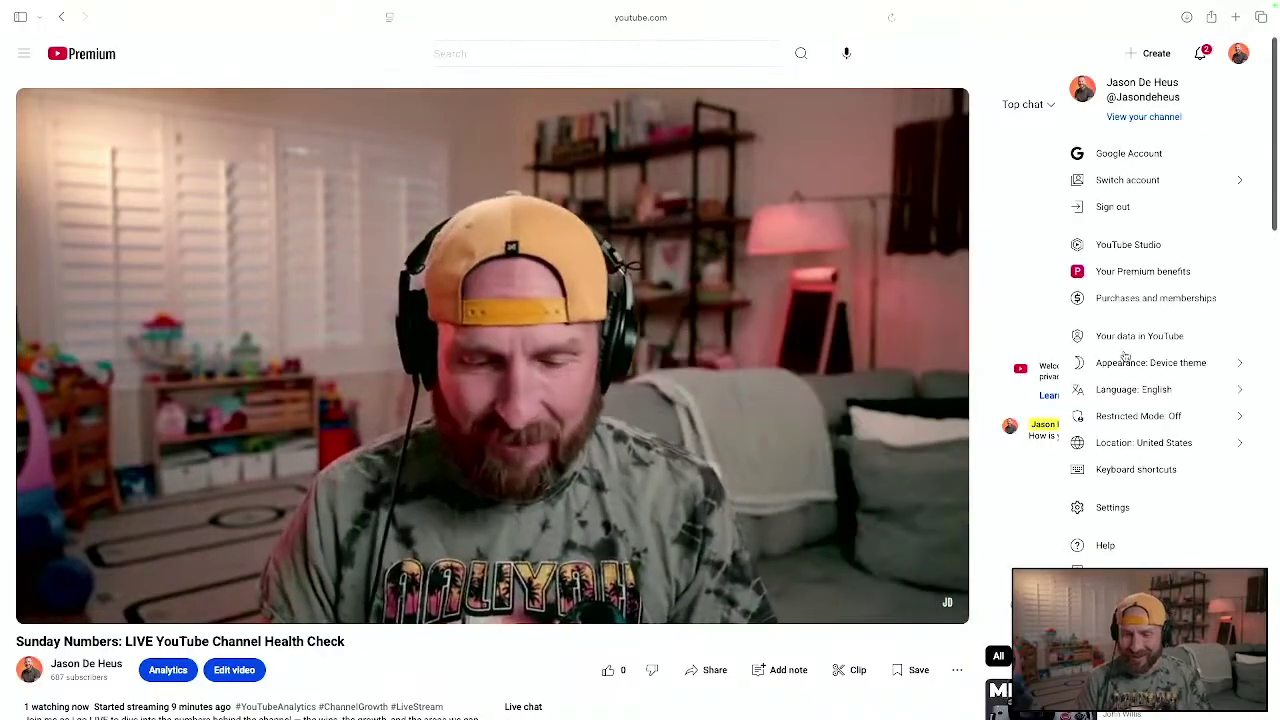
left_click(1142, 244)
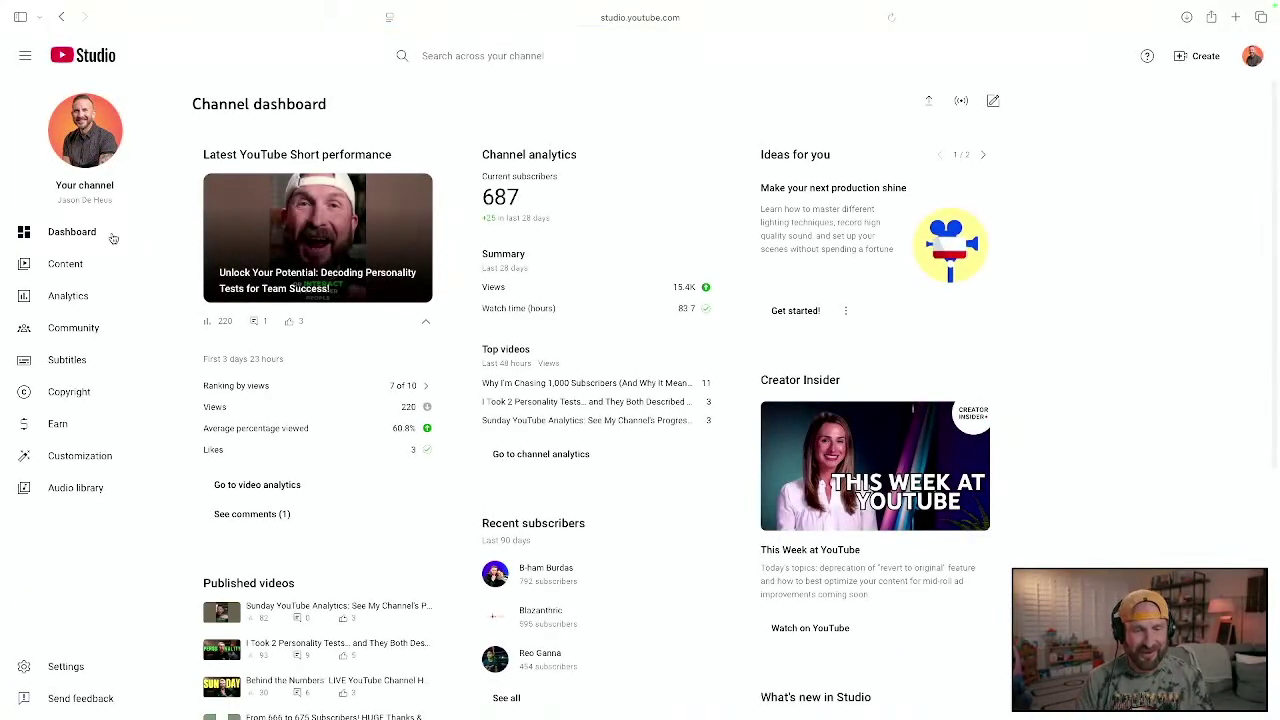
left_click(70, 297)
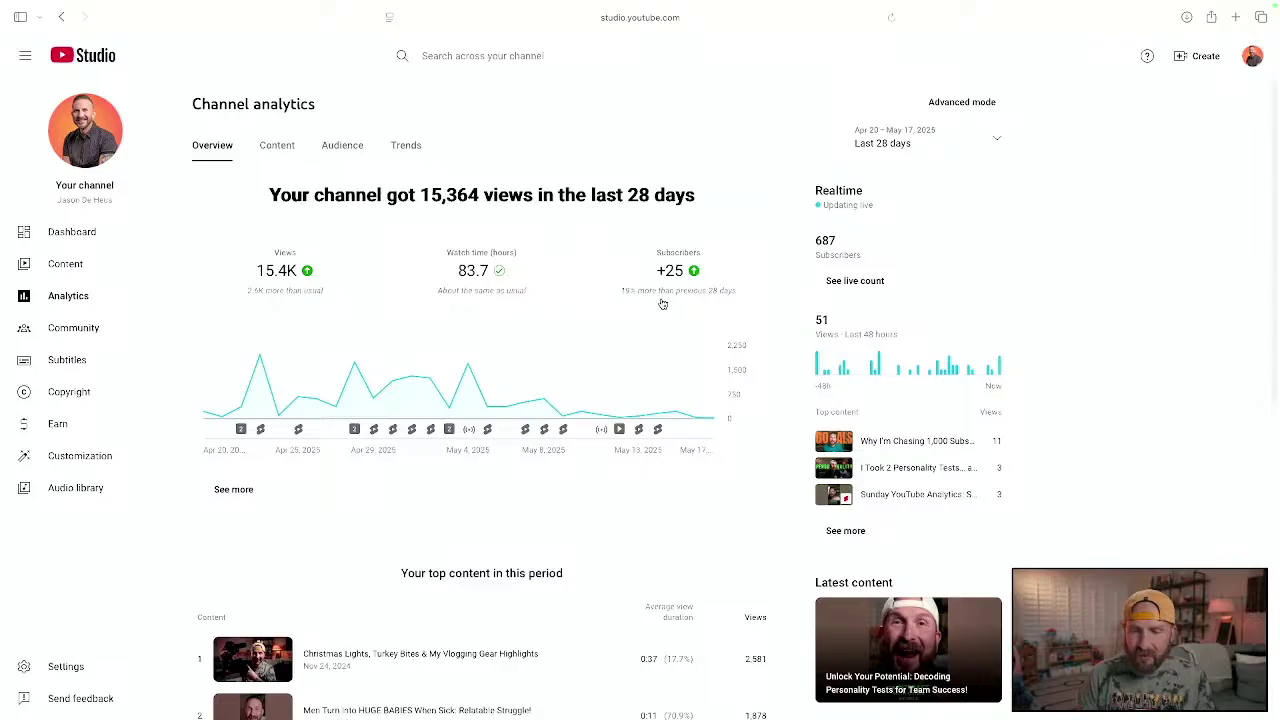
left_click(980, 104)
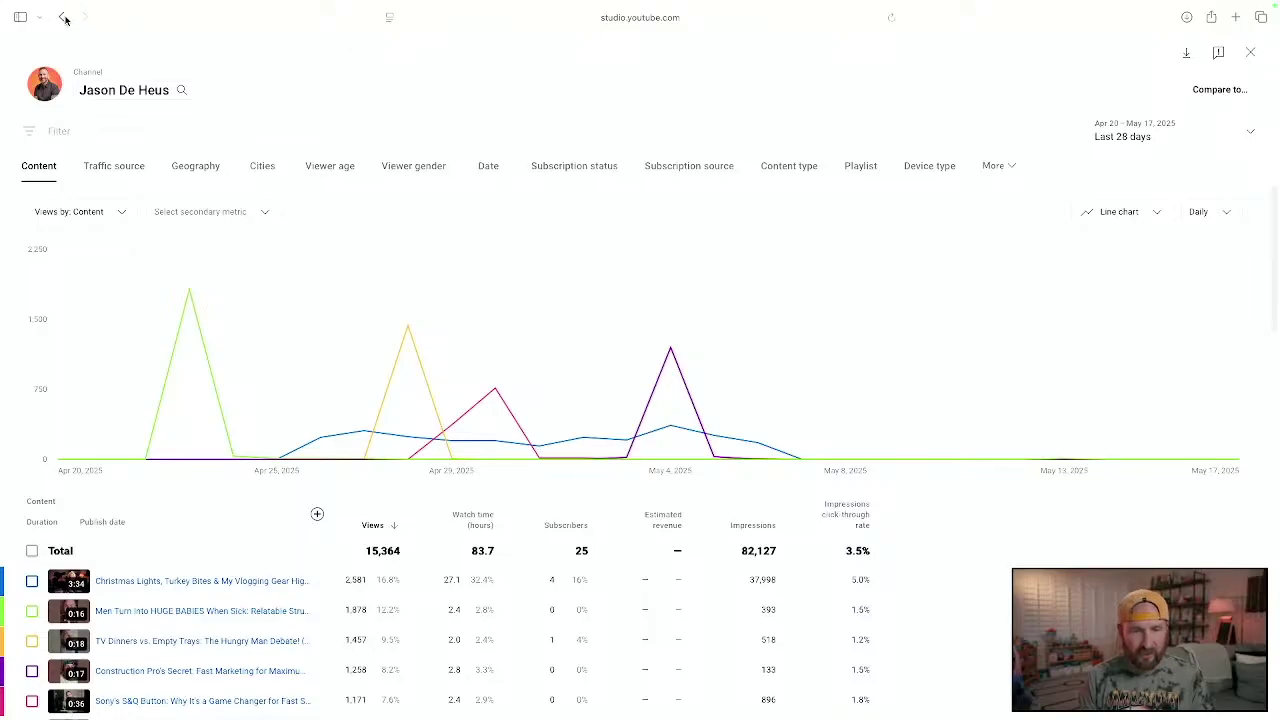
left_click(1249, 53)
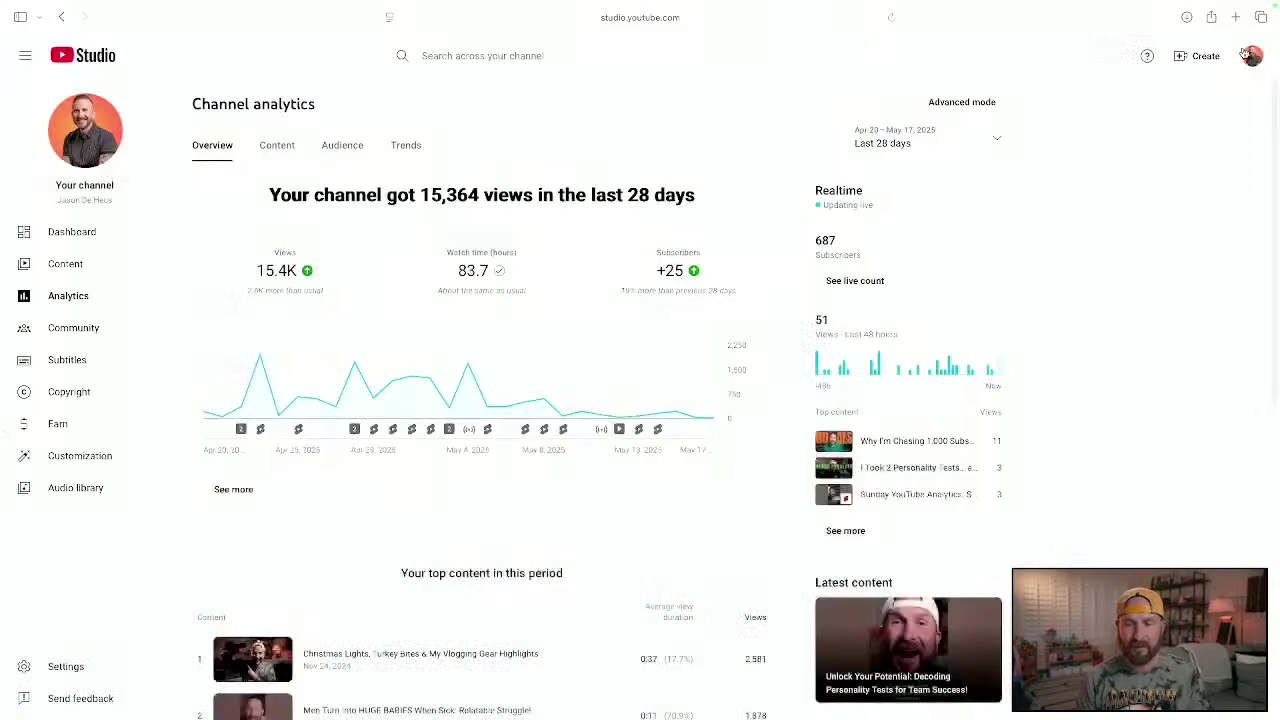
- Set the channel analytics period to a custom range from May 10 to May 17, 2025
left_click(928, 152)
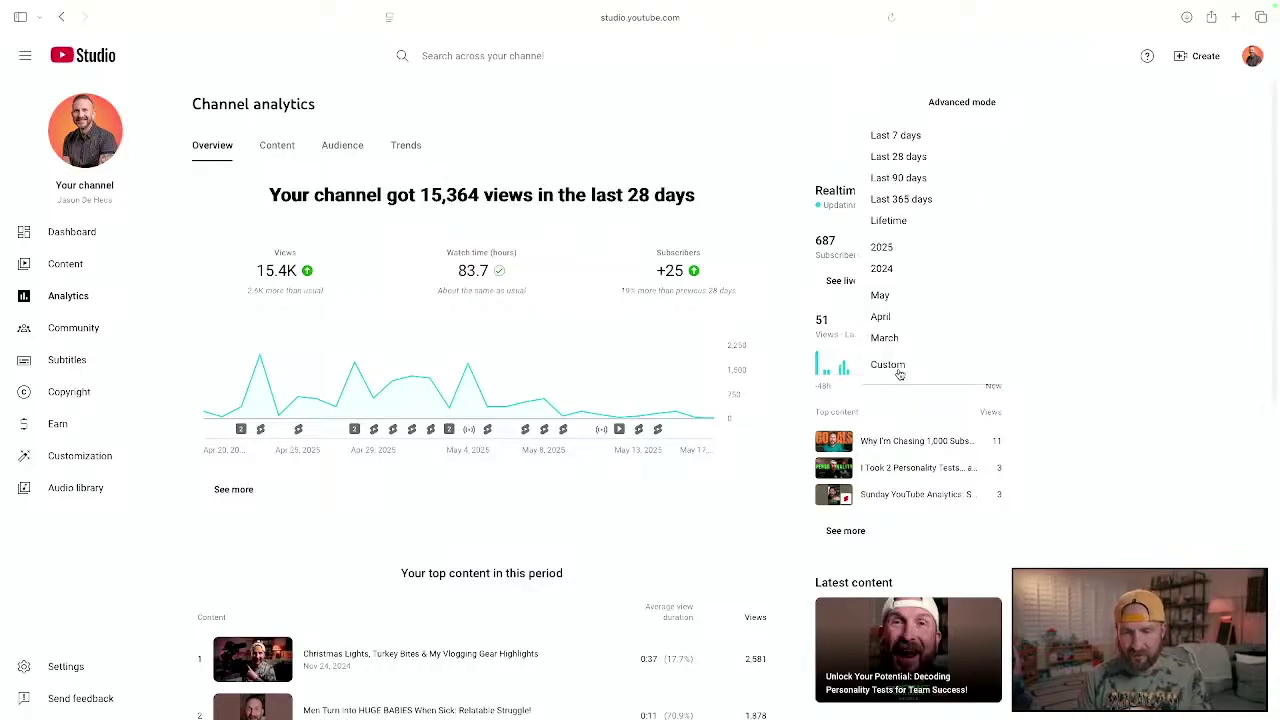
left_click(899, 368)
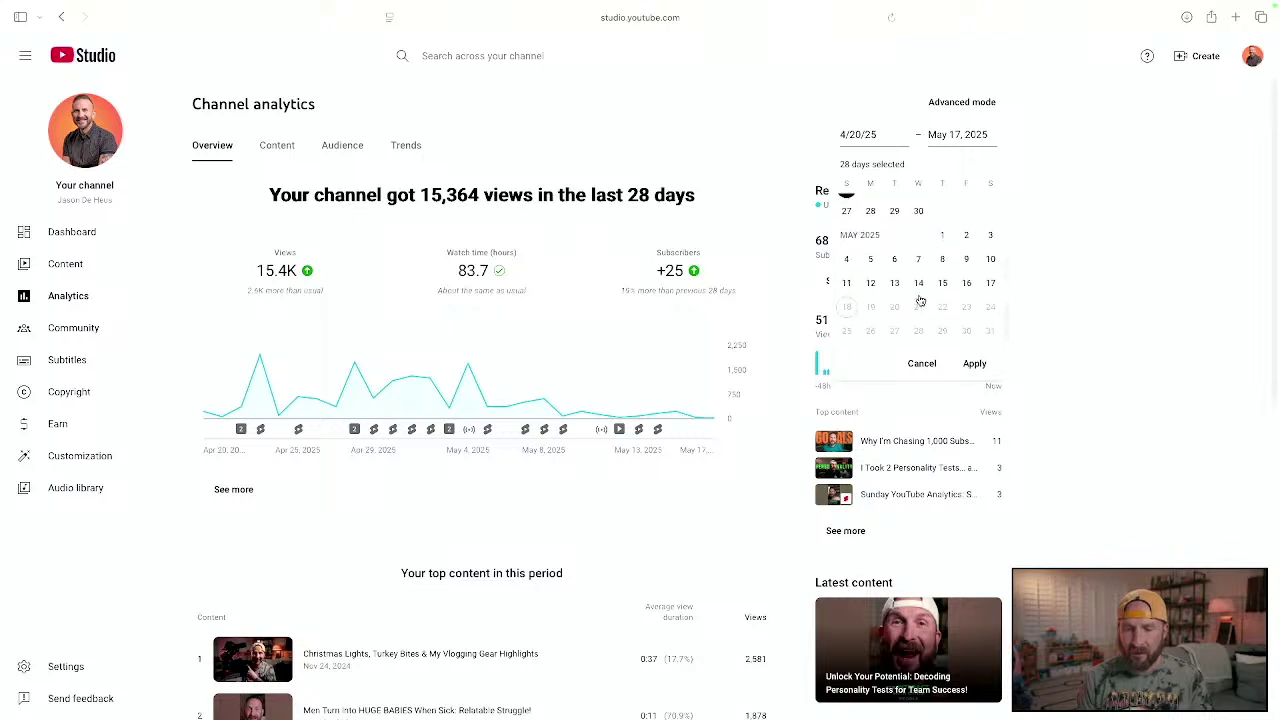
left_click(990, 260)
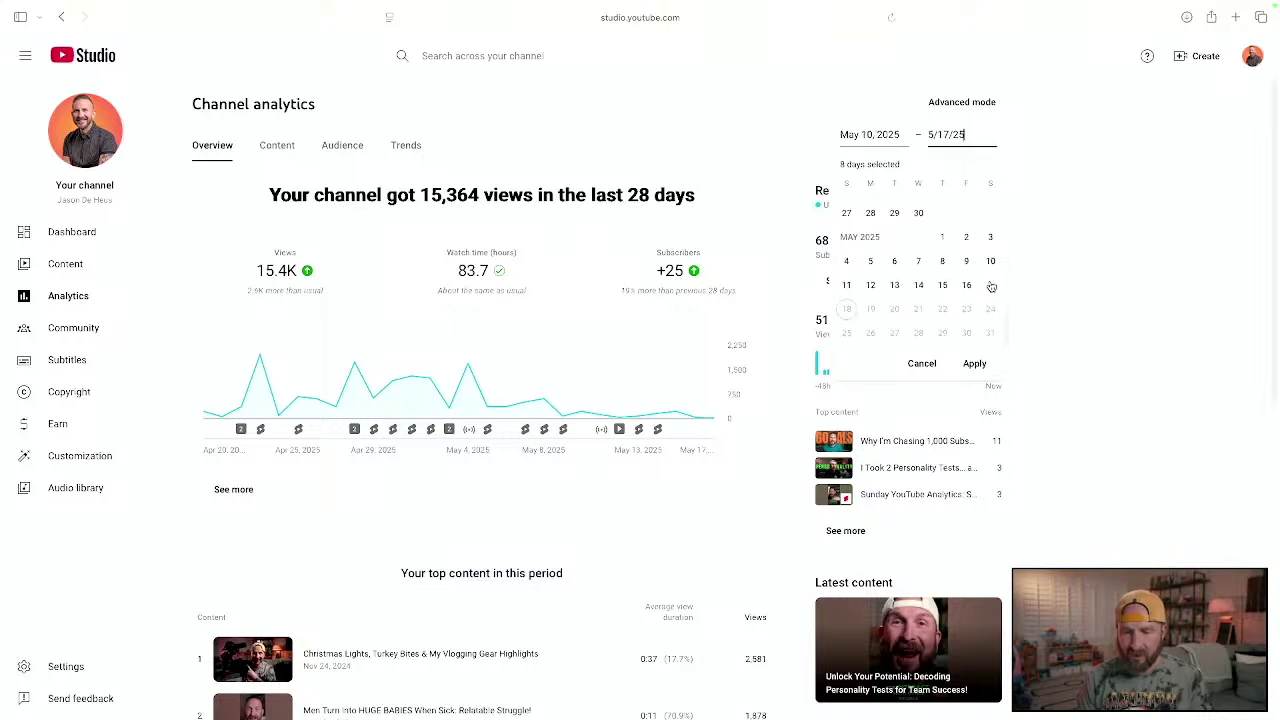
left_click(990, 285)
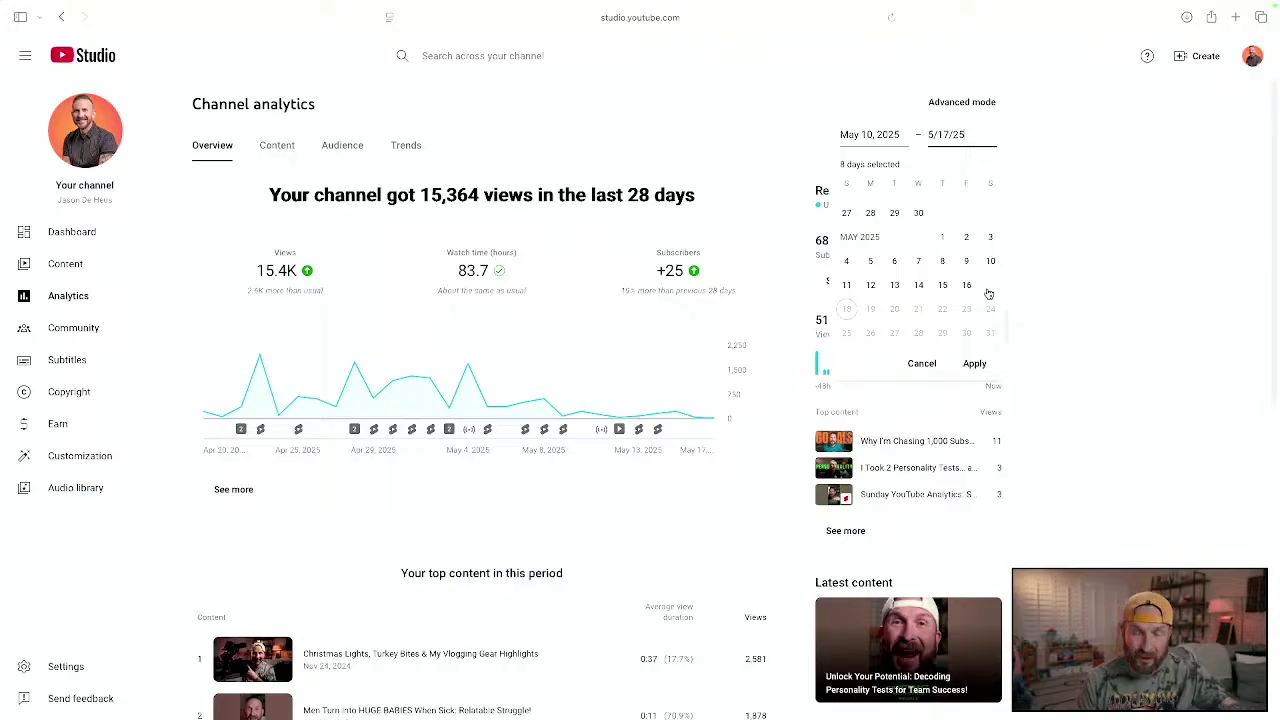
left_click(990, 287)
left_click(974, 363)
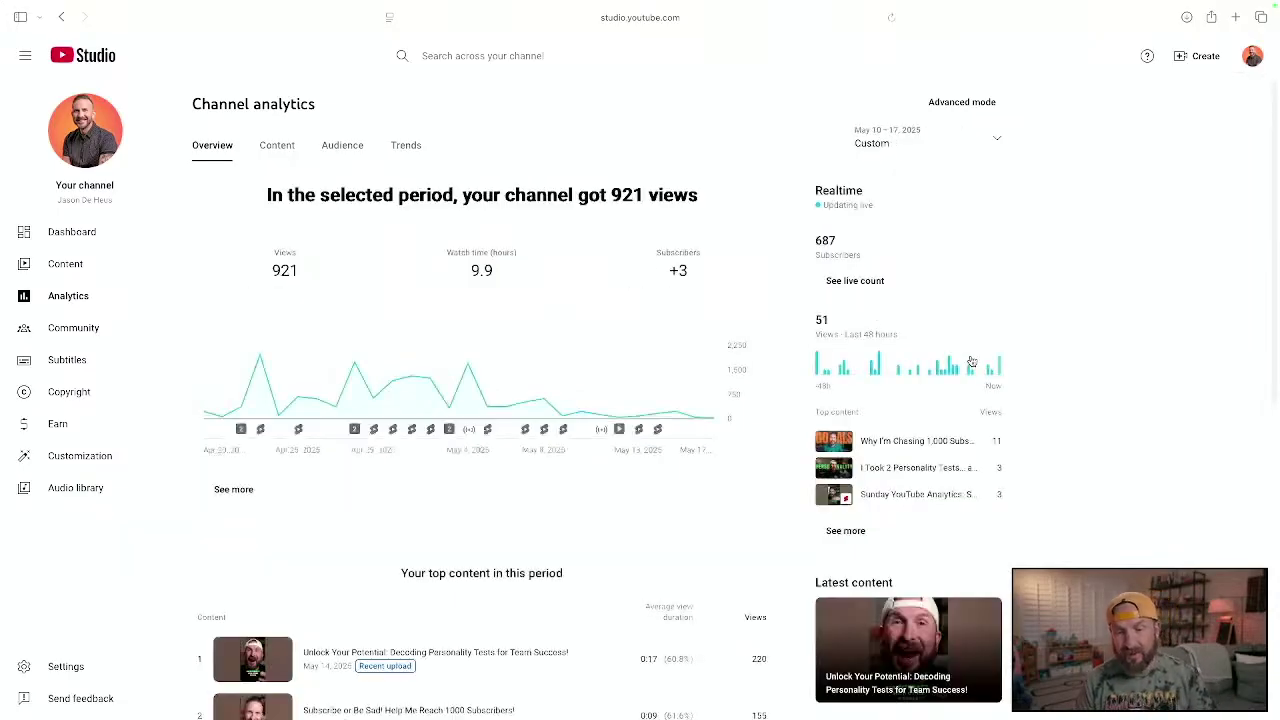
- Compare the channel's May 10–17 advanced report with May 2–9, 2025, and examine views per video
mouse_move(511, 283)
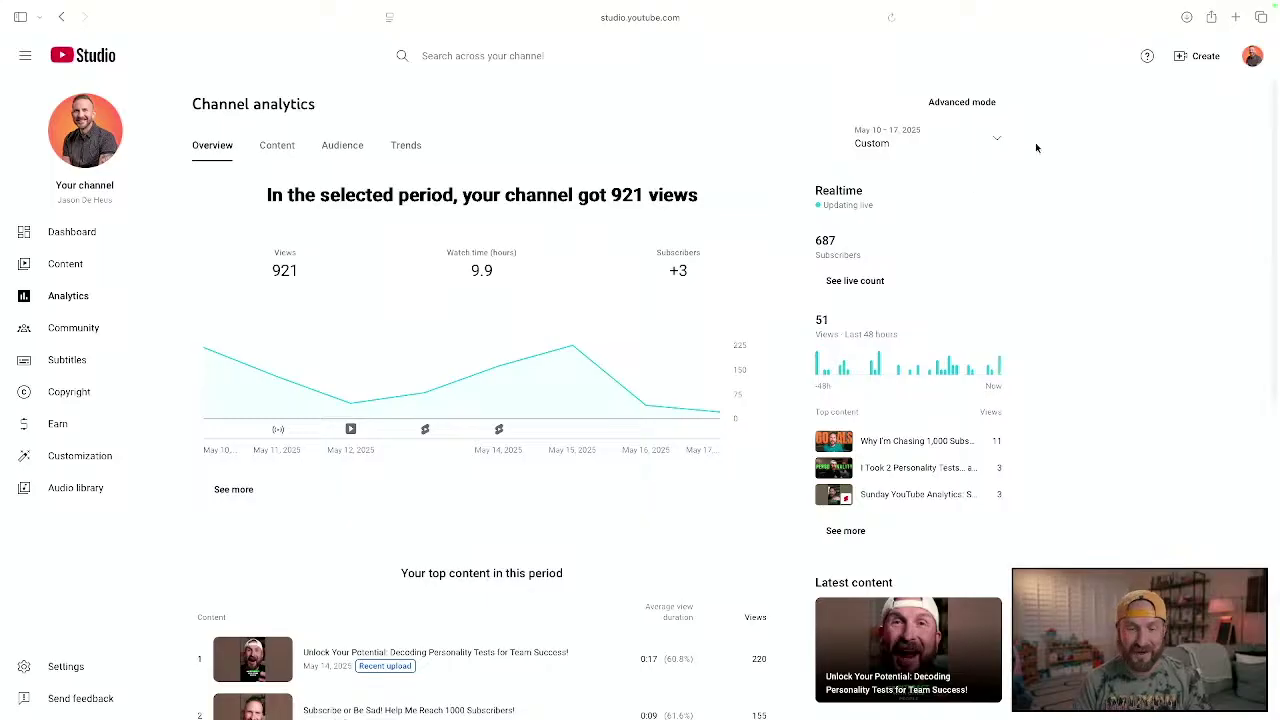
left_click(983, 108)
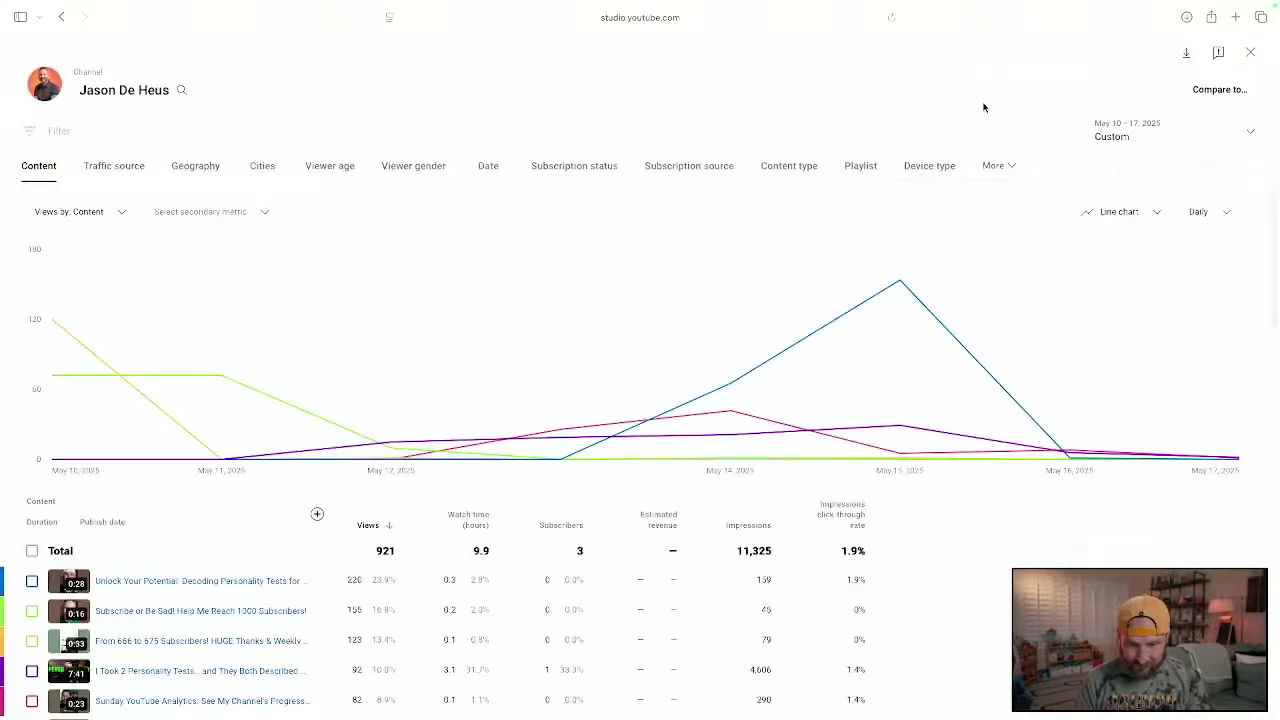
left_click(1199, 93)
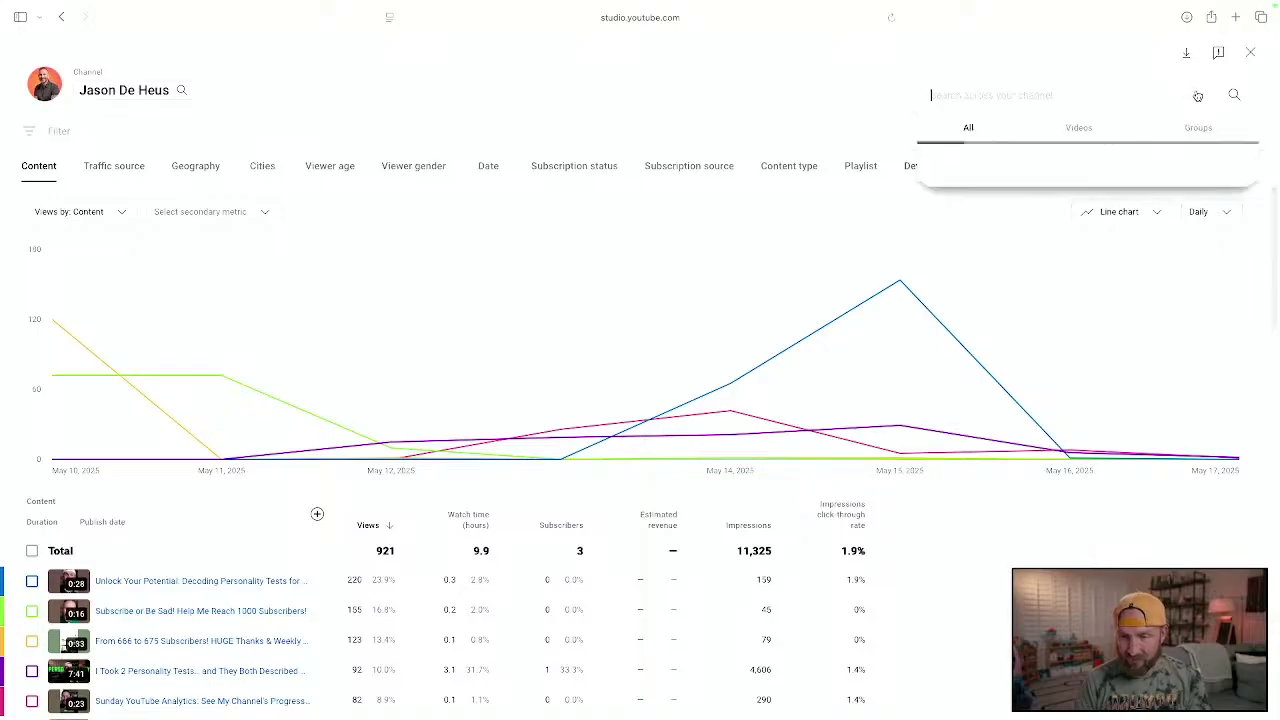
left_click(1025, 189)
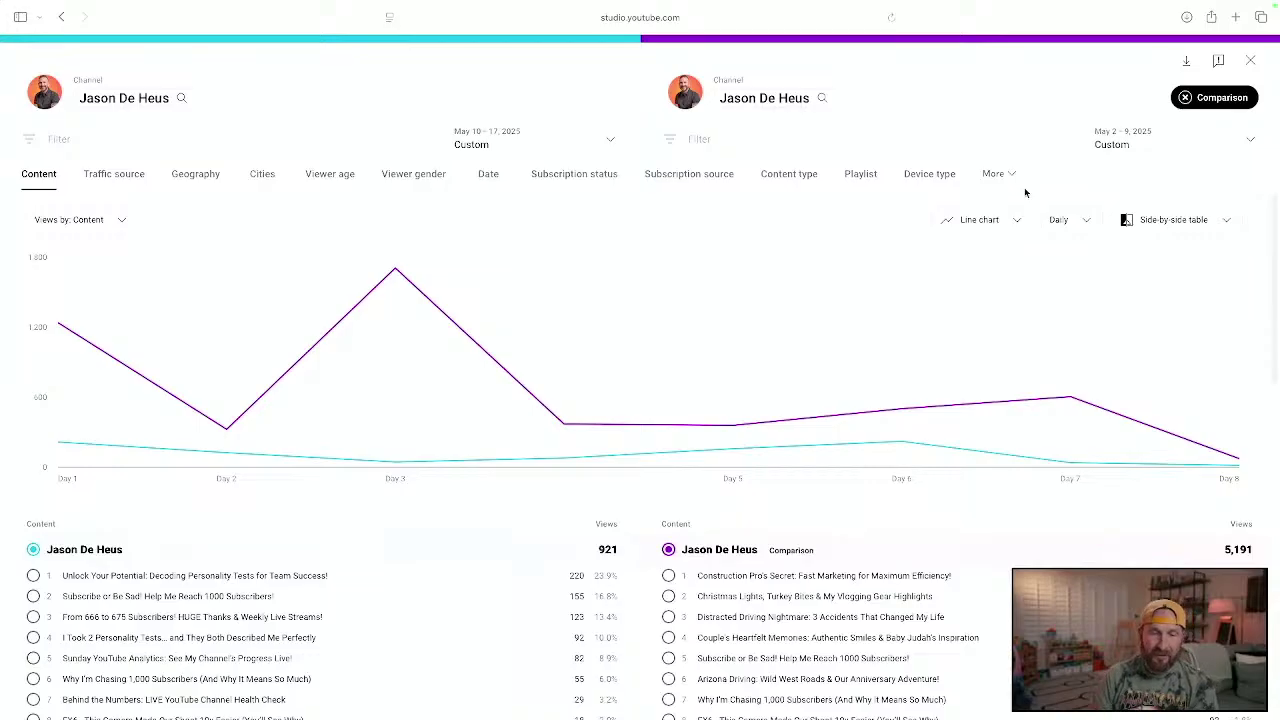
scroll(843, 271, "down", 3)
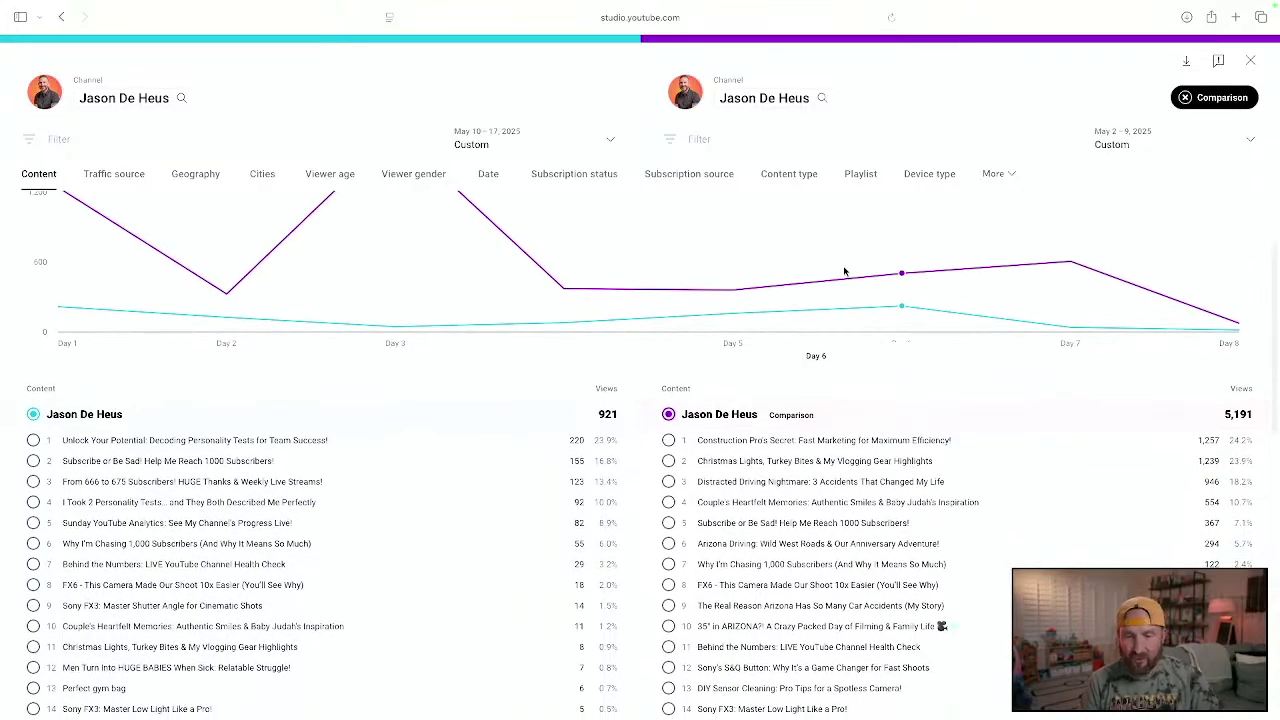
mouse_move(843, 271)
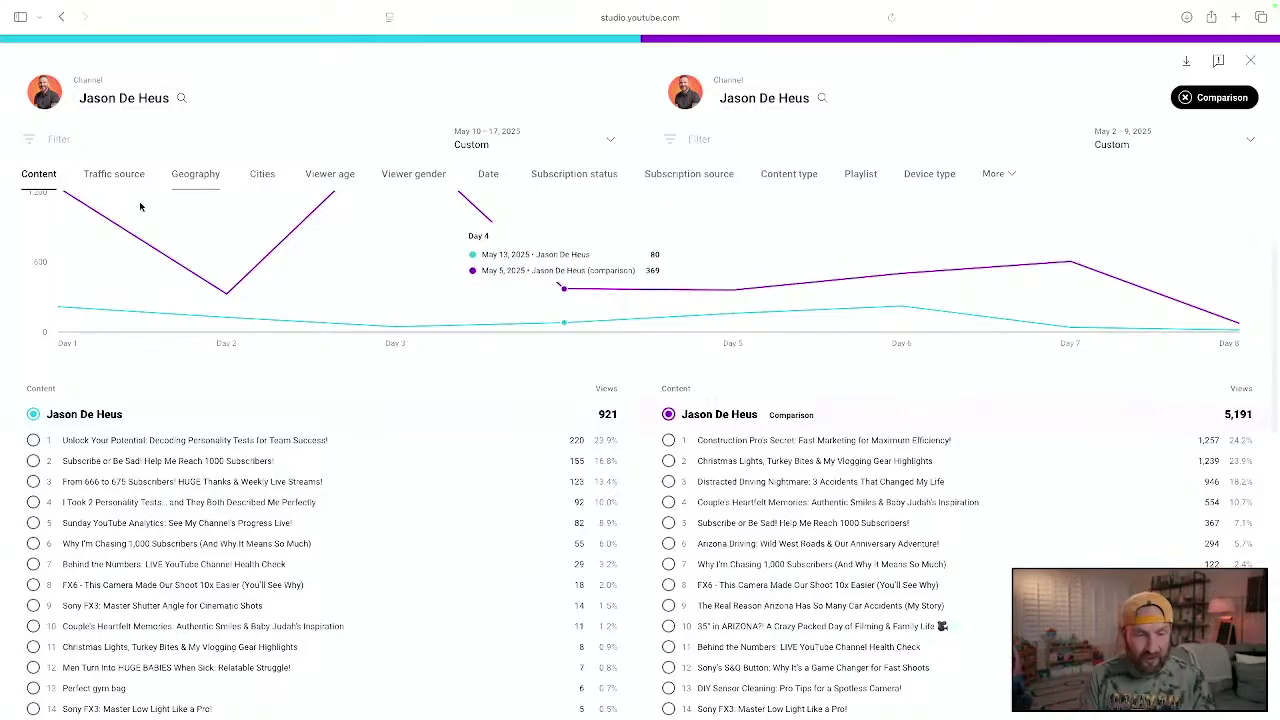
- Compare the two periods' content by watch time (hours), and by subscribers
scroll(101, 240, "up", 3)
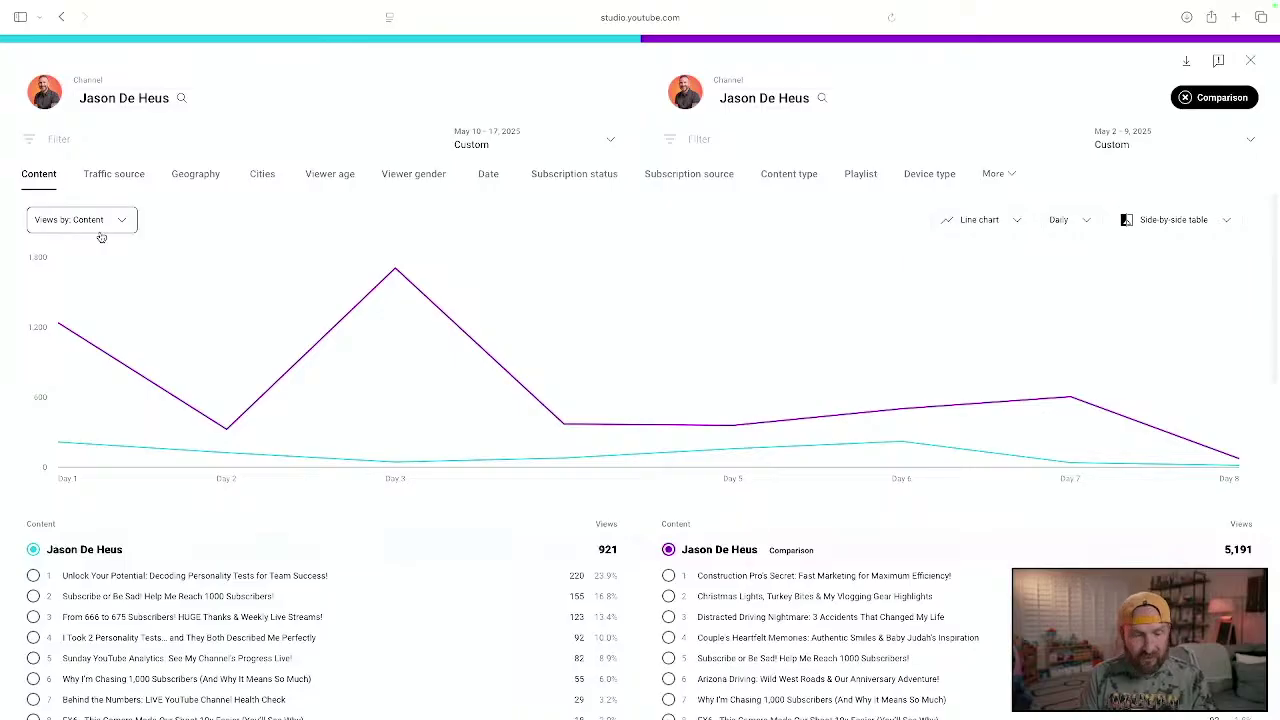
left_click(101, 221)
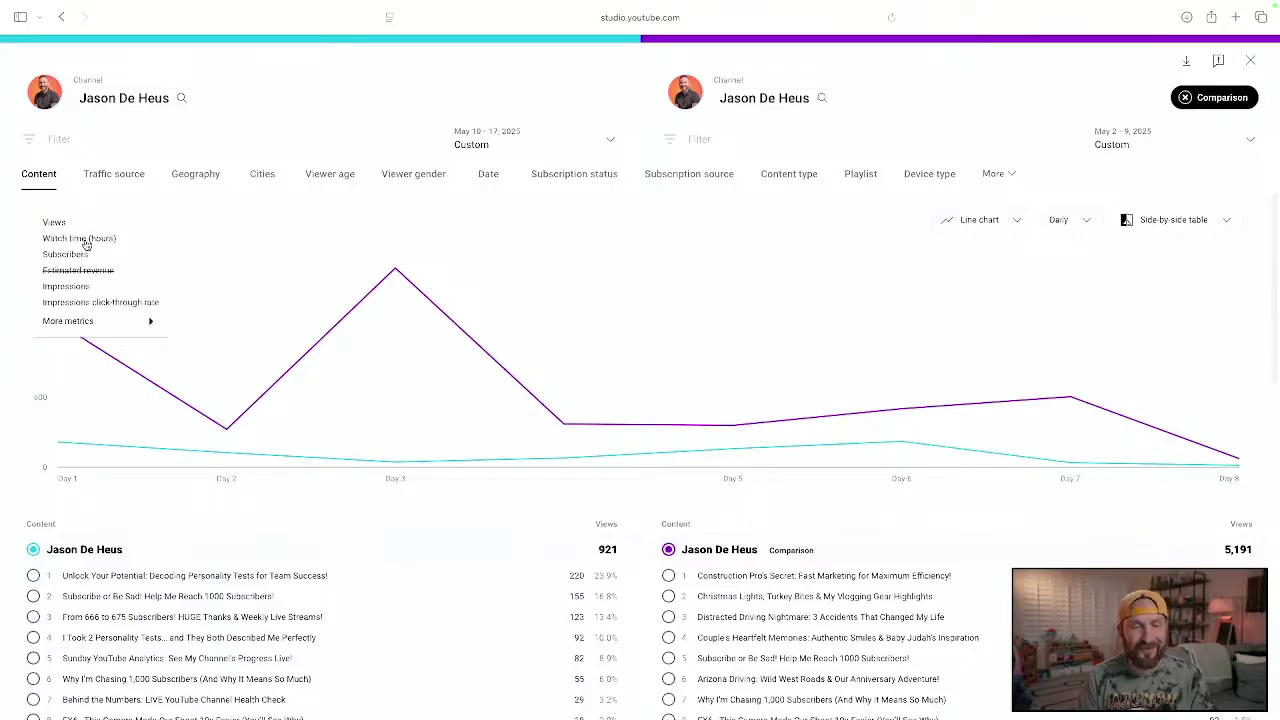
left_click(86, 241)
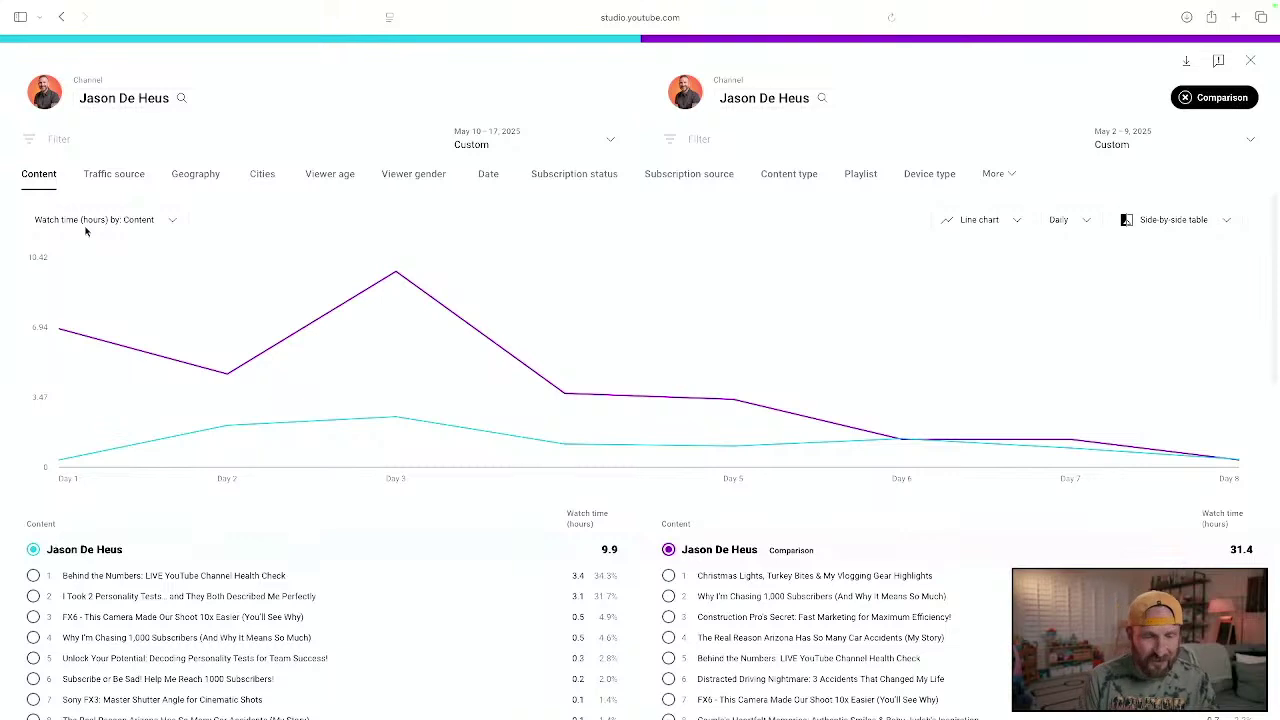
left_click(86, 220)
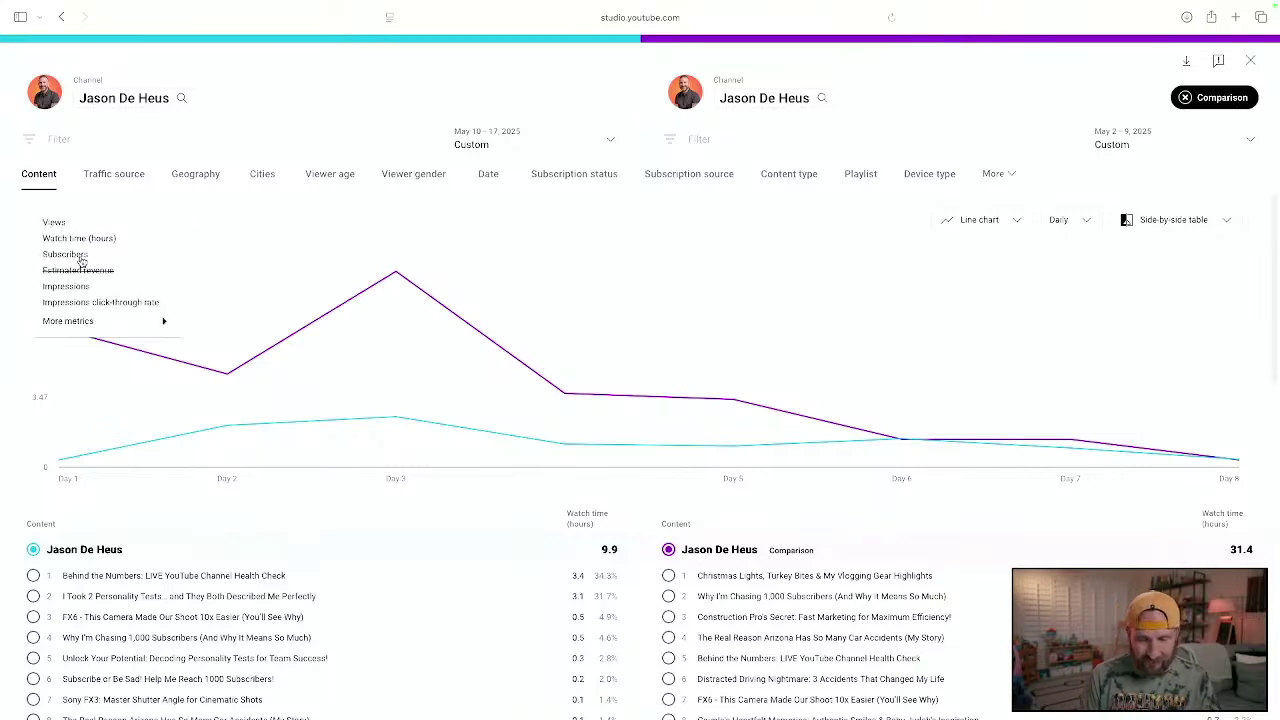
left_click(80, 256)
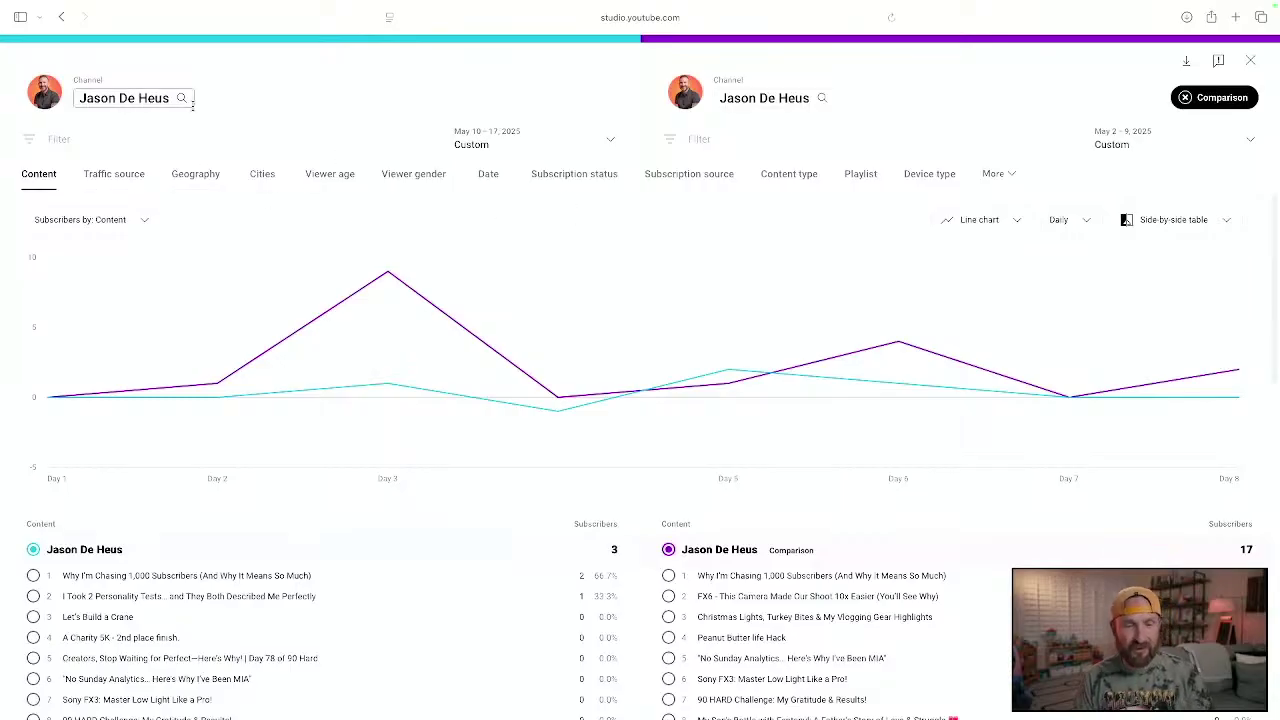
- Break the comparison down by geography and examine the views per country for both periods
left_click(184, 185)
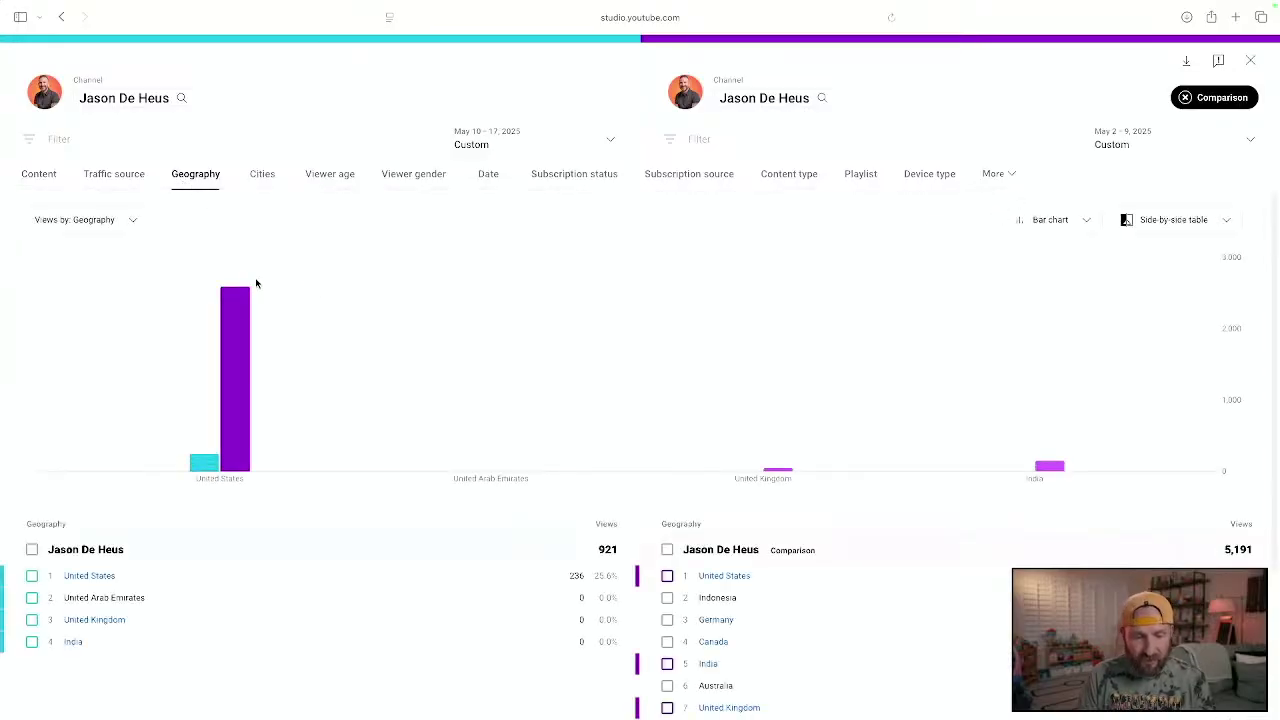
scroll(263, 288, "down", 3)
scroll(340, 370, "up", 3)
scroll(340, 370, "down", 4)
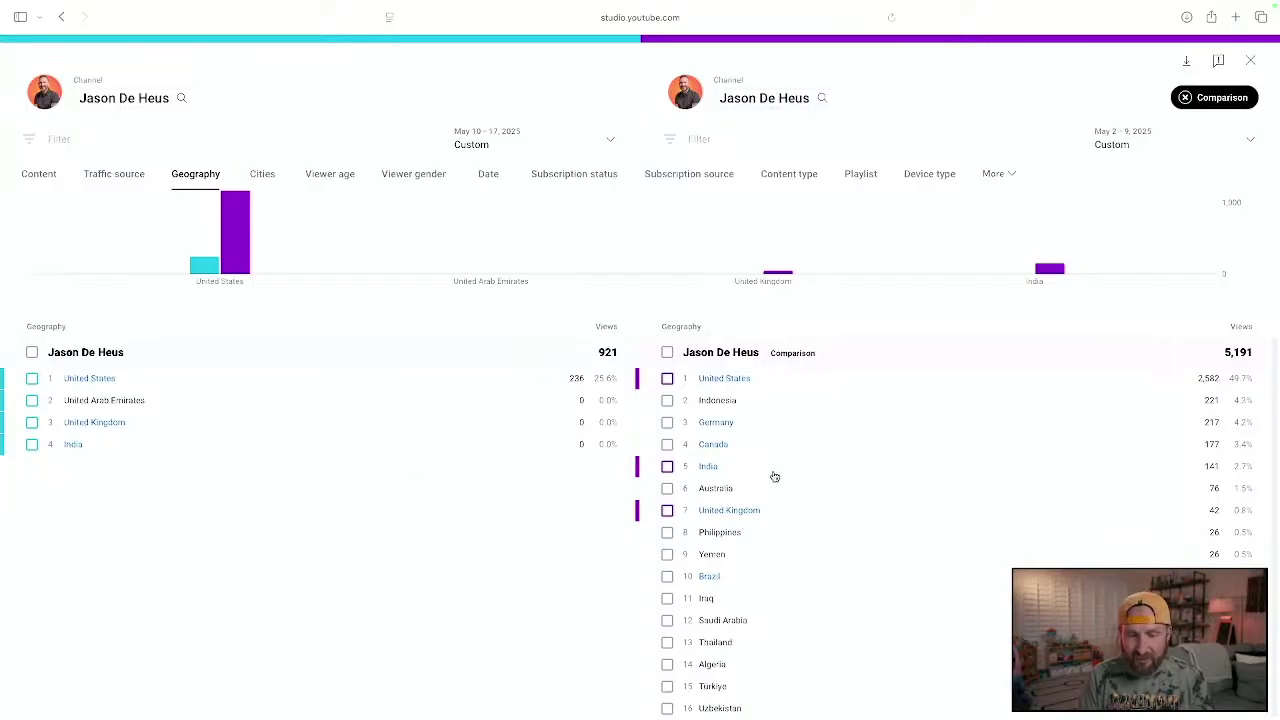
scroll(455, 520, "up", 1)
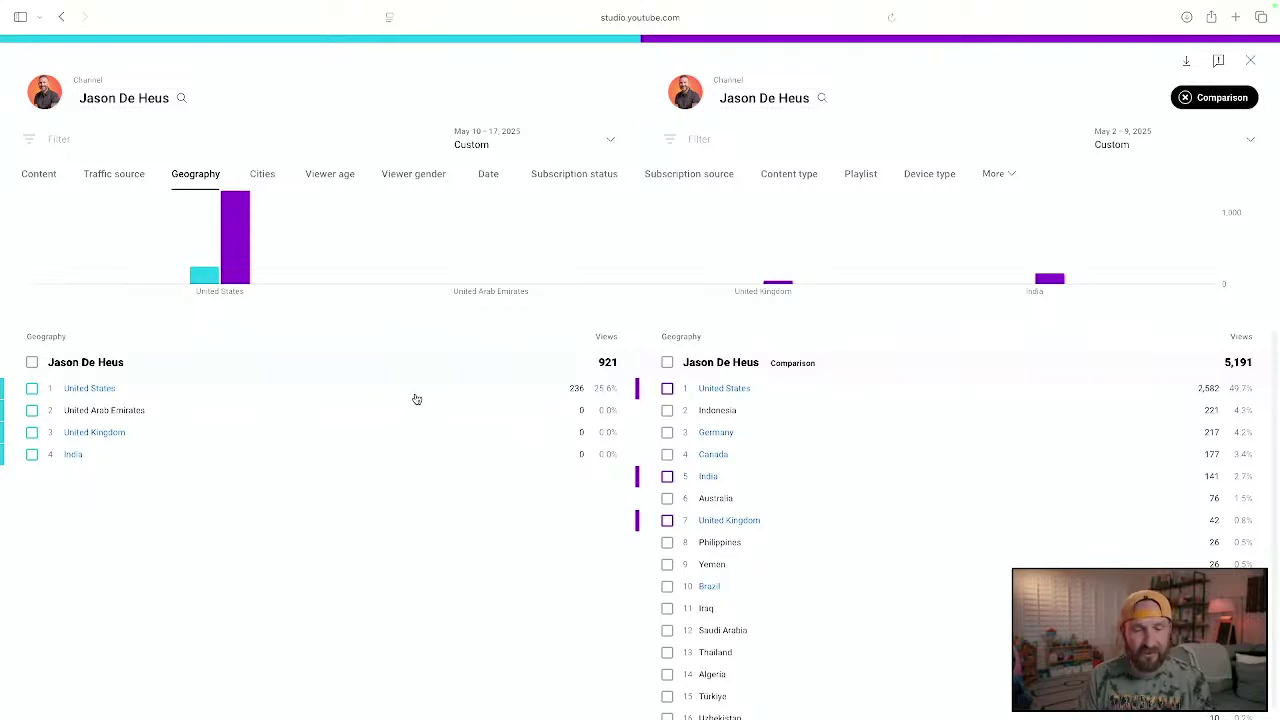
scroll(382, 420, "up", 3)
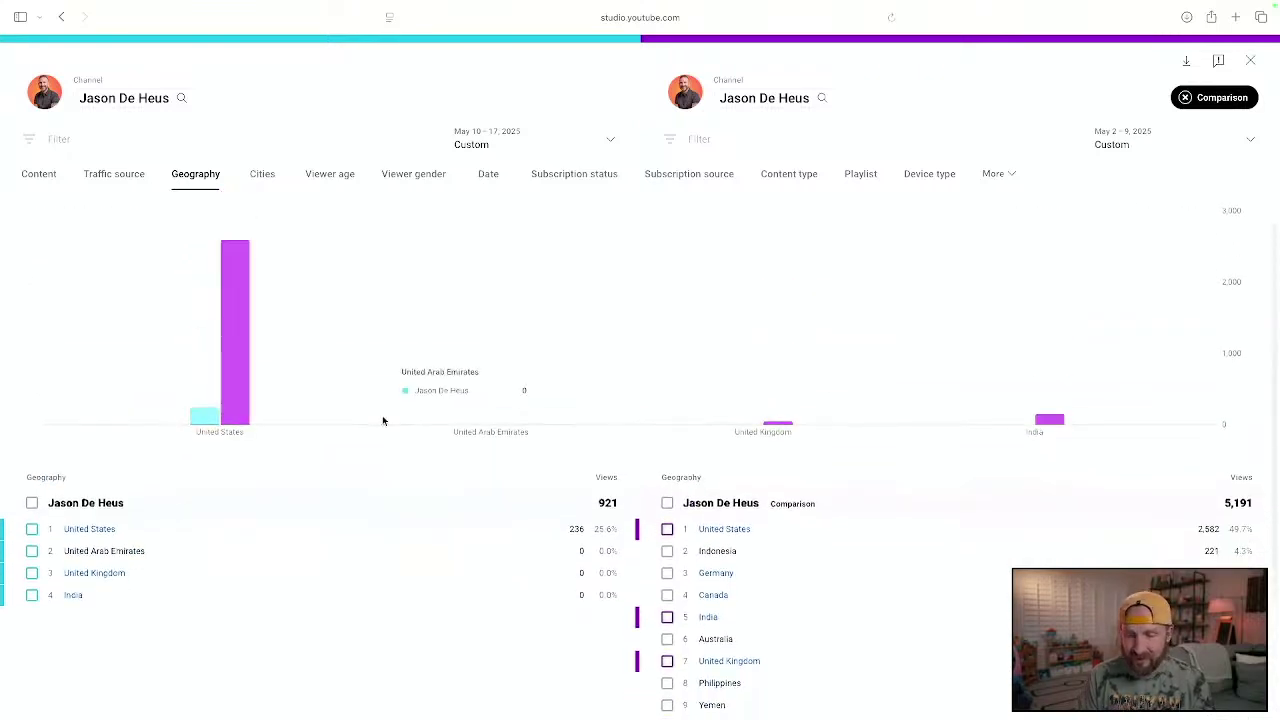
scroll(382, 418, "down", 1)
scroll(140, 304, "up", 2)
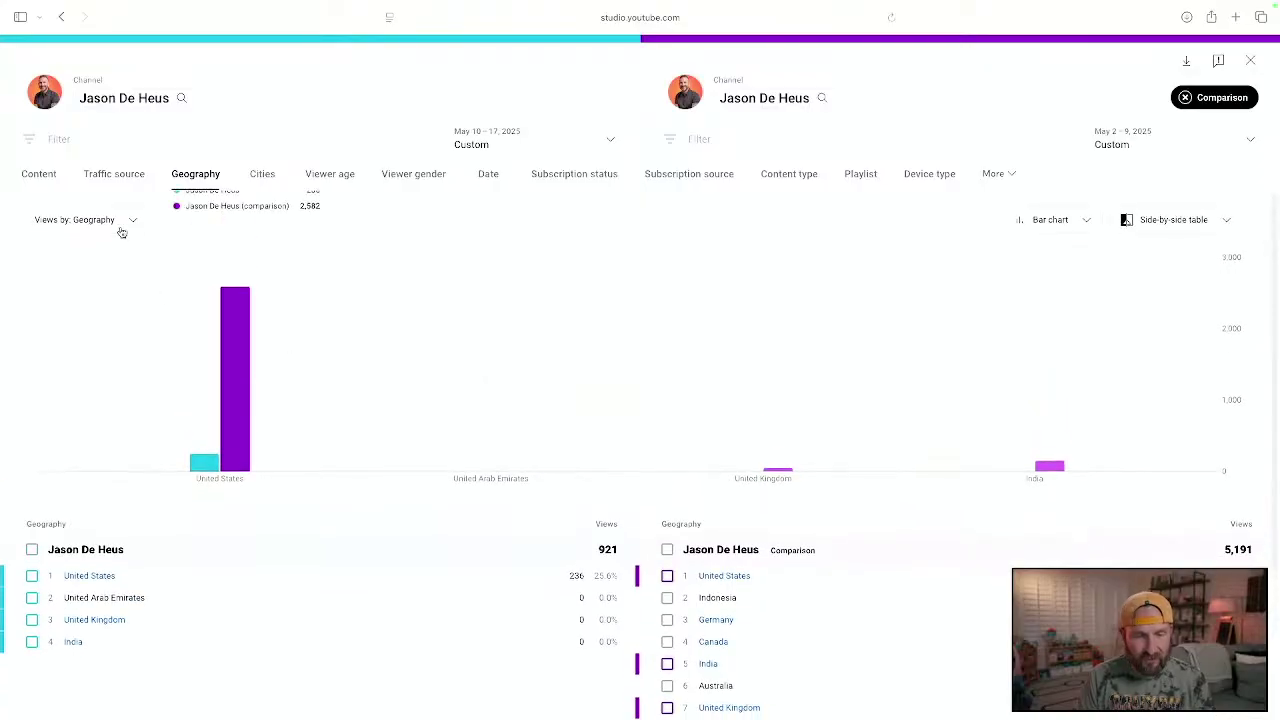
scroll(455, 362, "down", 1)
scroll(455, 362, "up", 1)
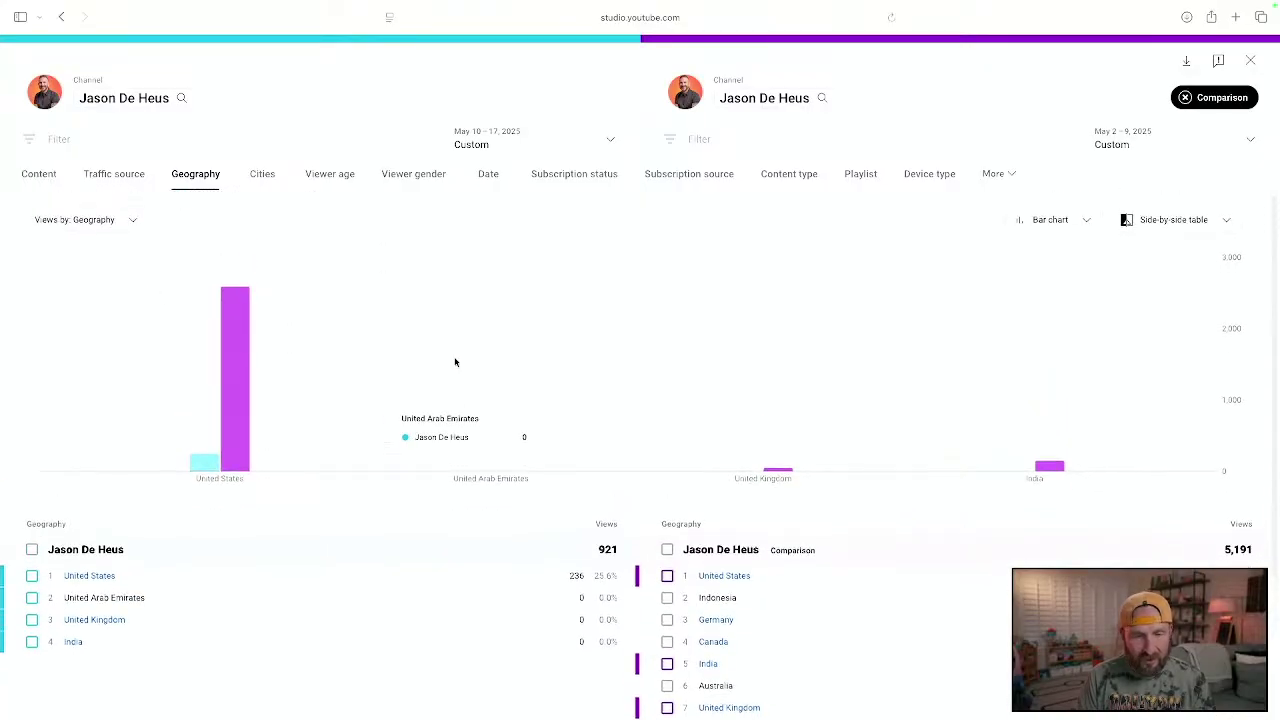
- Examine the comparison by viewer age, checking the individual age groups, and by viewer gender
left_click(326, 173)
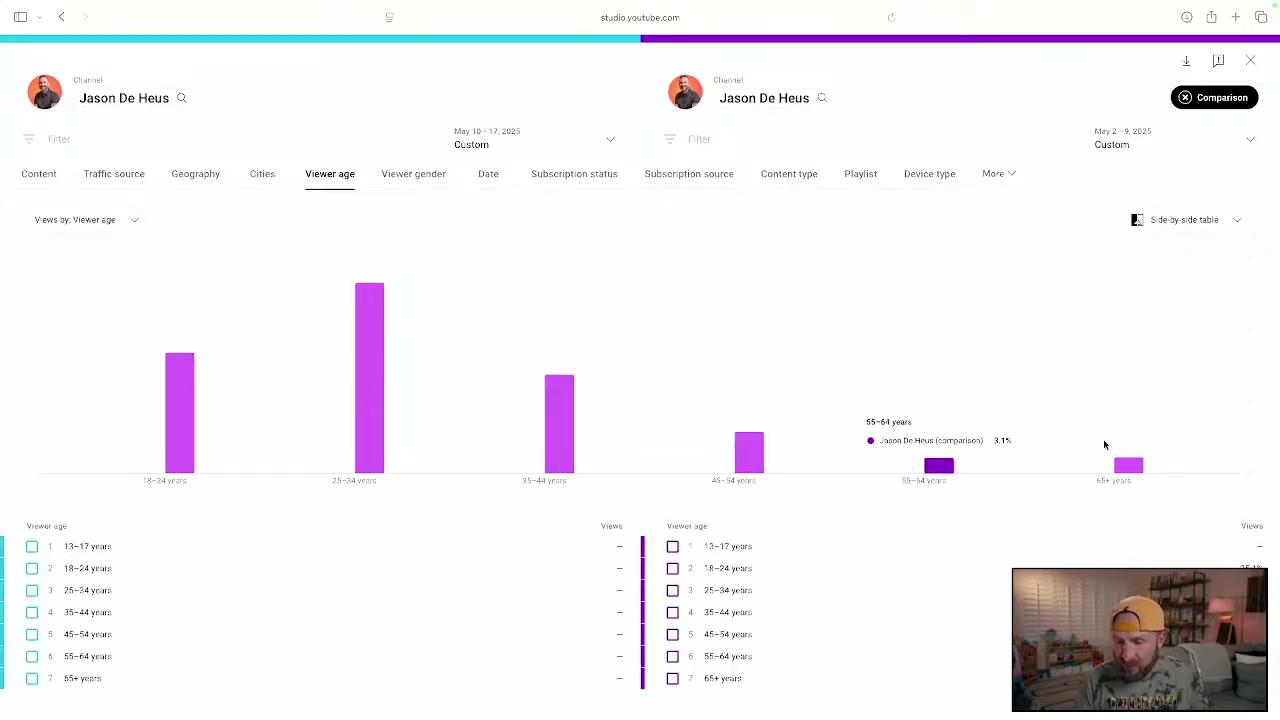
mouse_move(1125, 465)
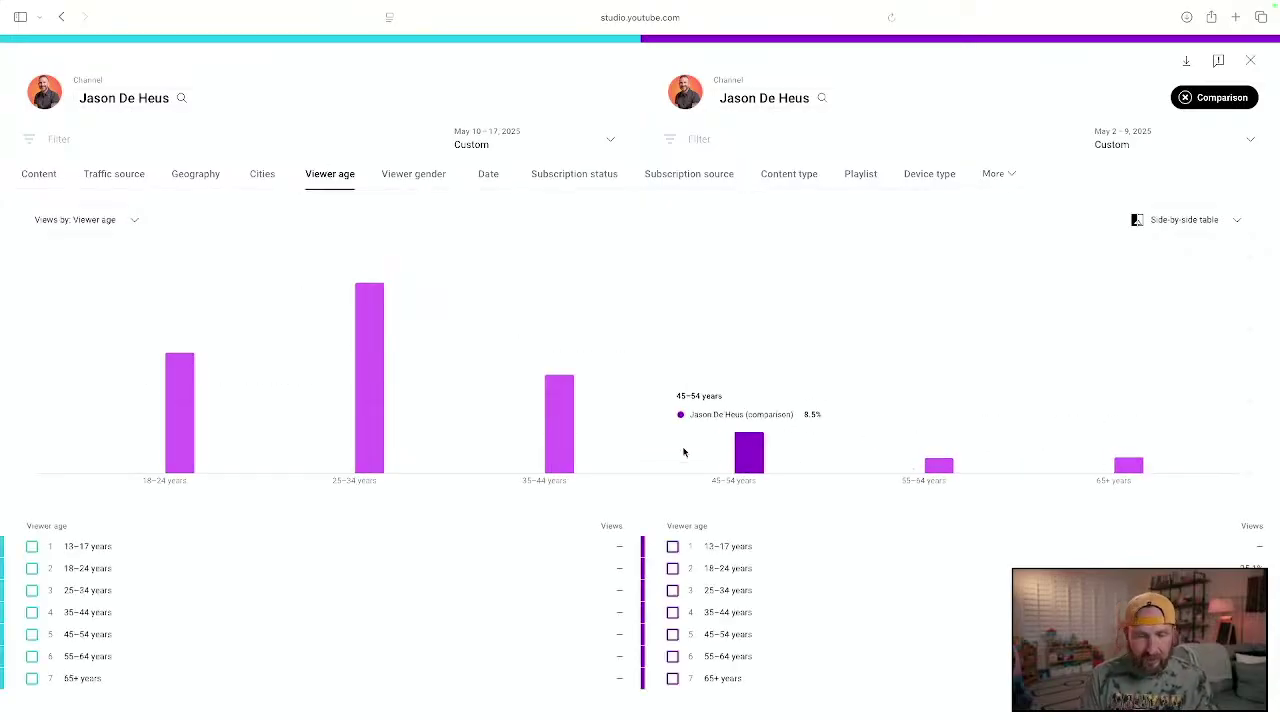
mouse_move(579, 426)
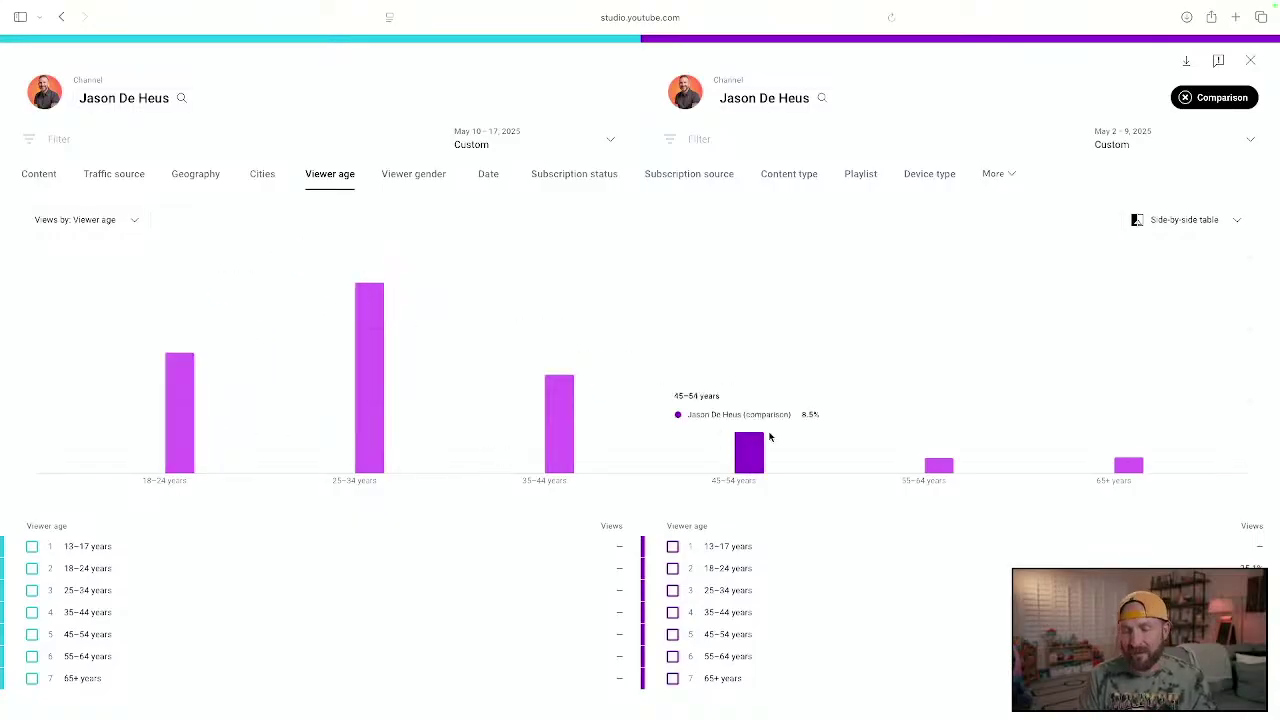
mouse_move(222, 413)
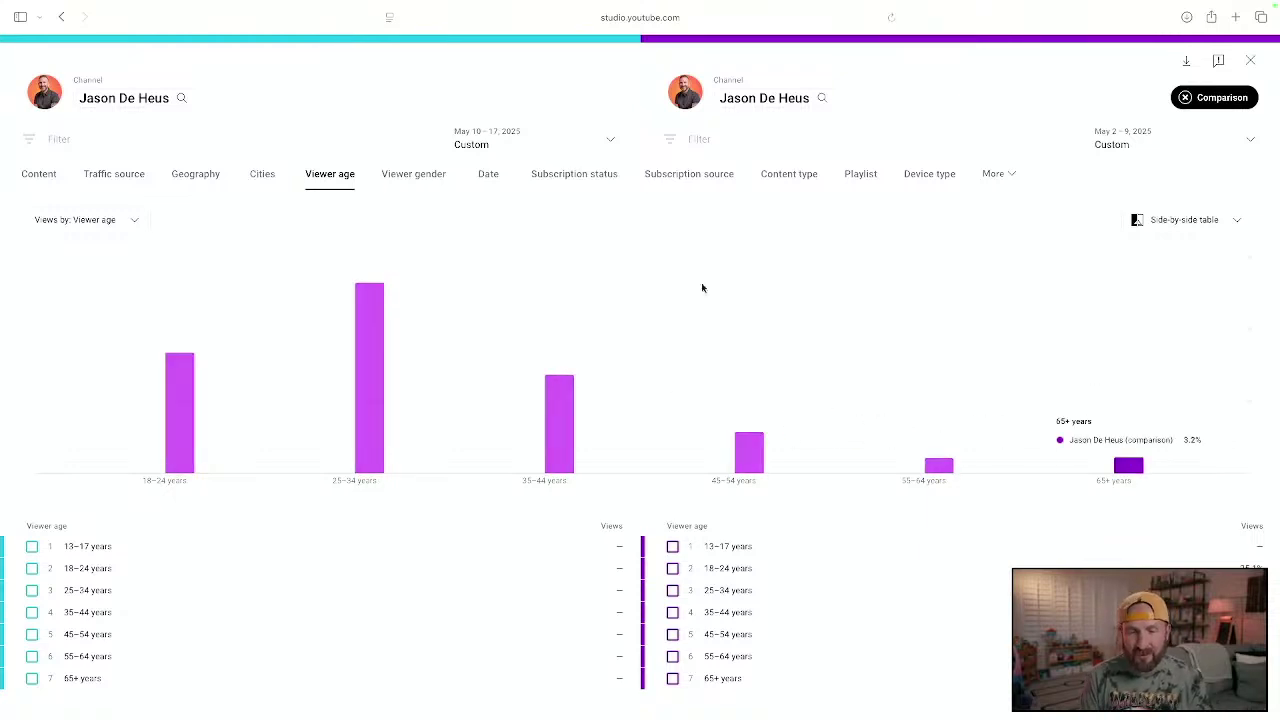
left_click(423, 183)
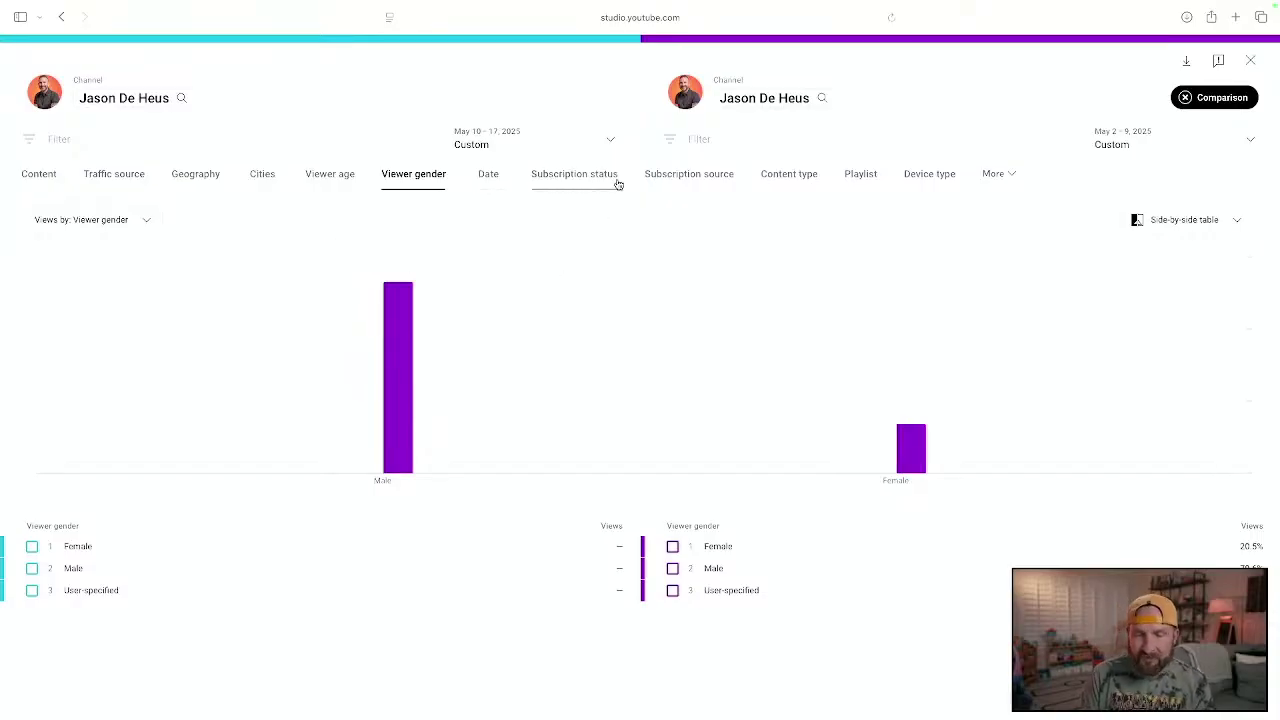
- Go through the comparison's breakdowns by subscription source, content type and playlist
left_click(681, 176)
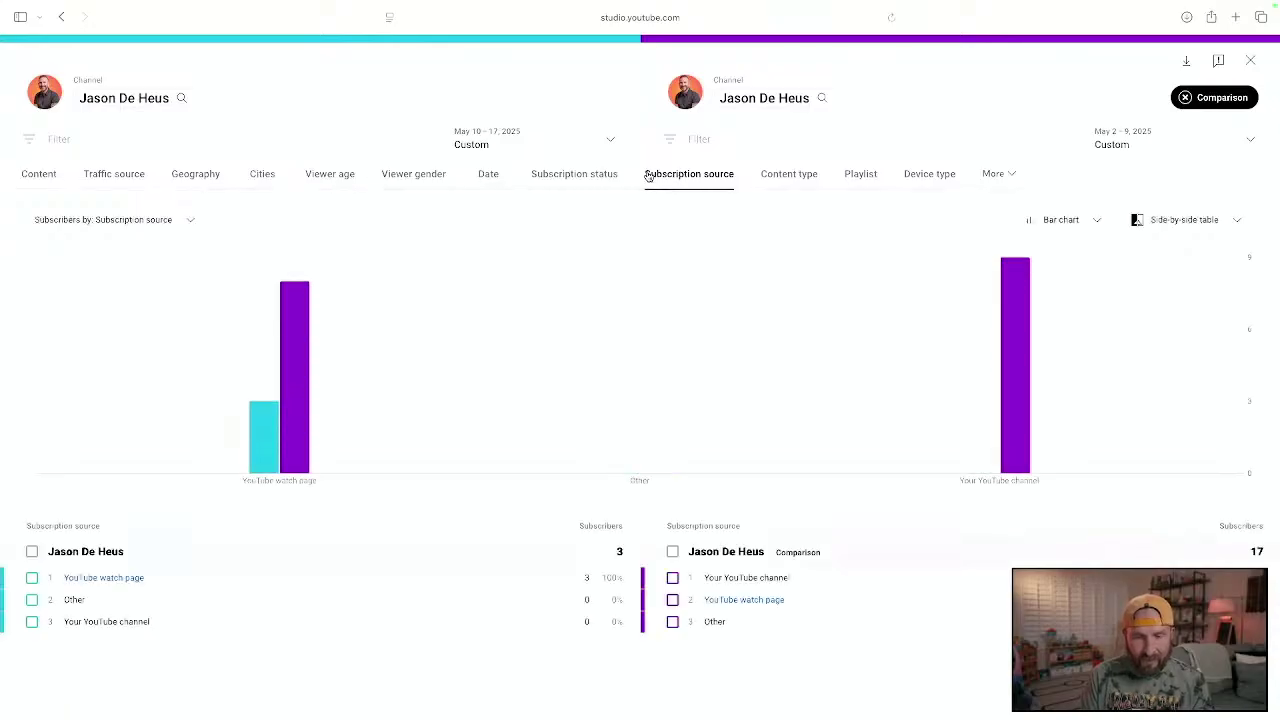
left_click(765, 176)
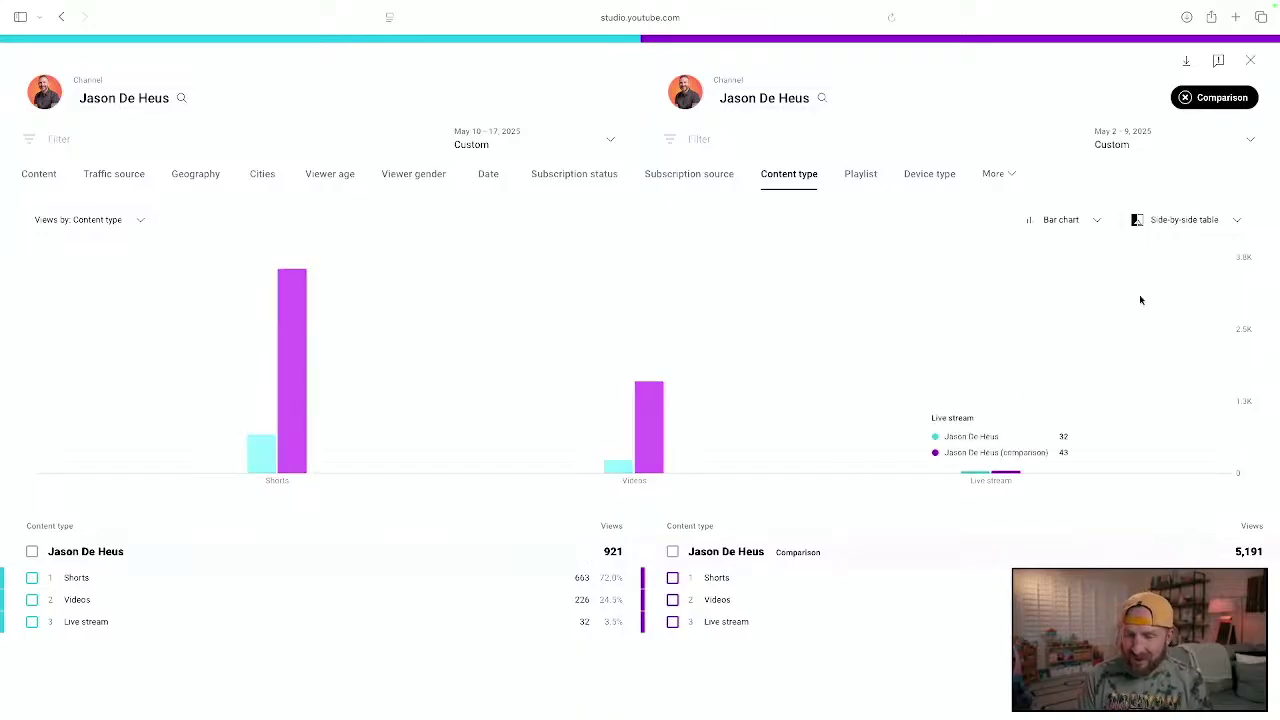
left_click(858, 176)
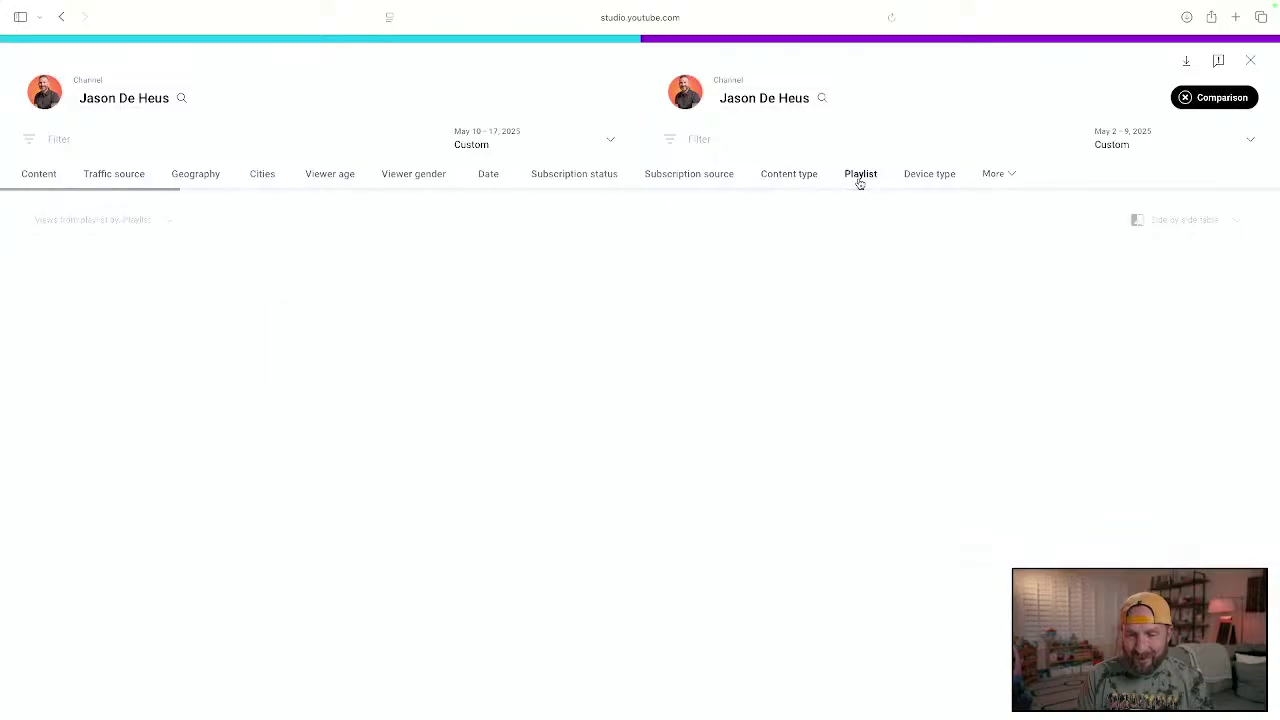
- Compare the two periods' views by device type and by operating system, and close the comparison report
left_click(939, 176)
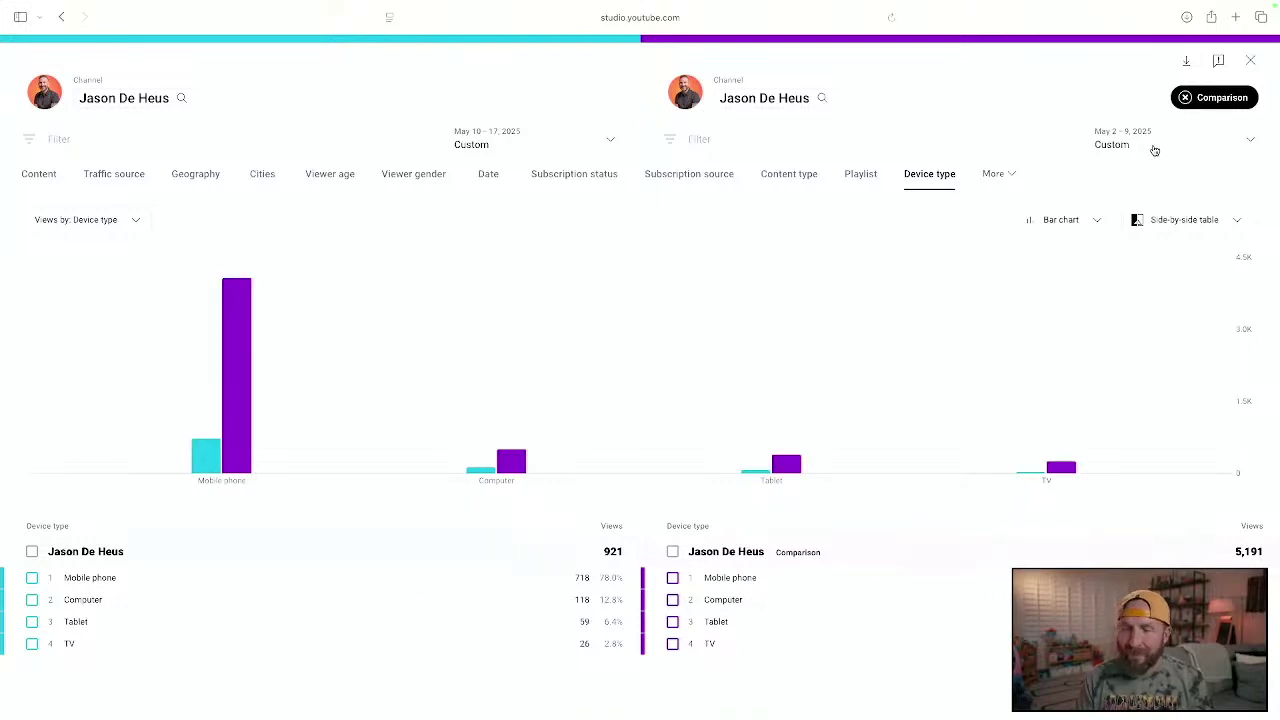
left_click(989, 184)
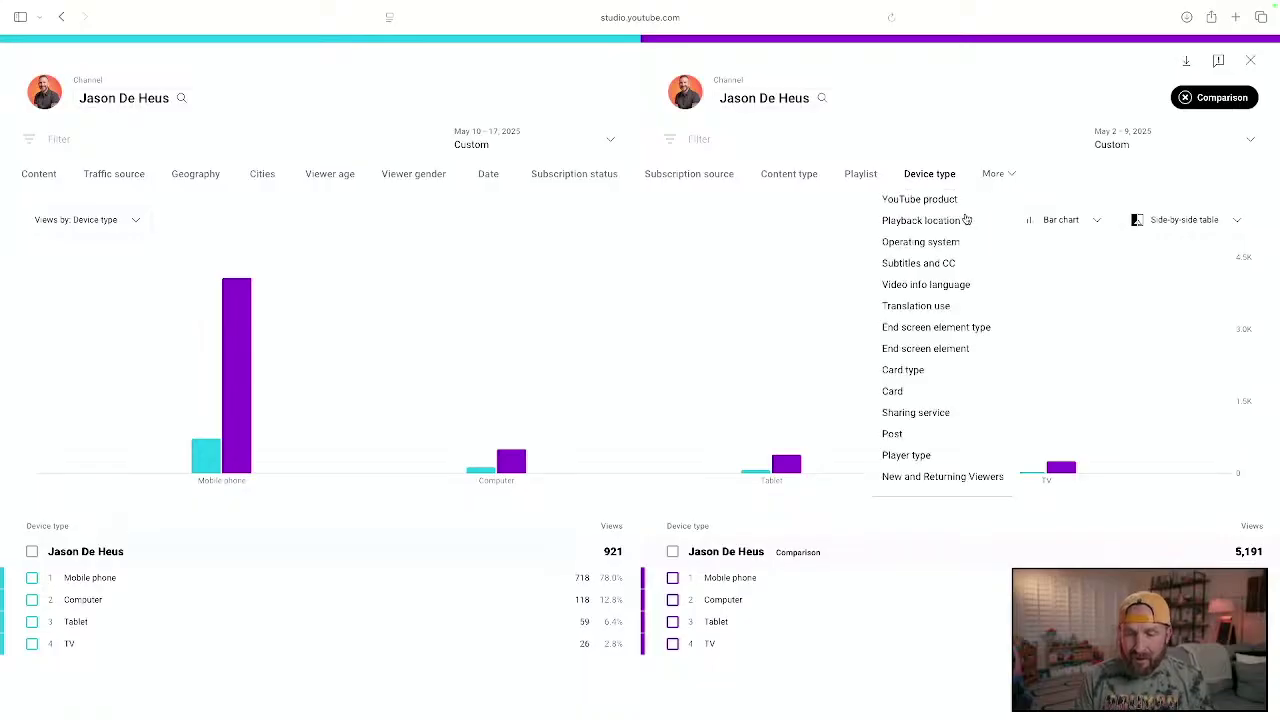
left_click(954, 244)
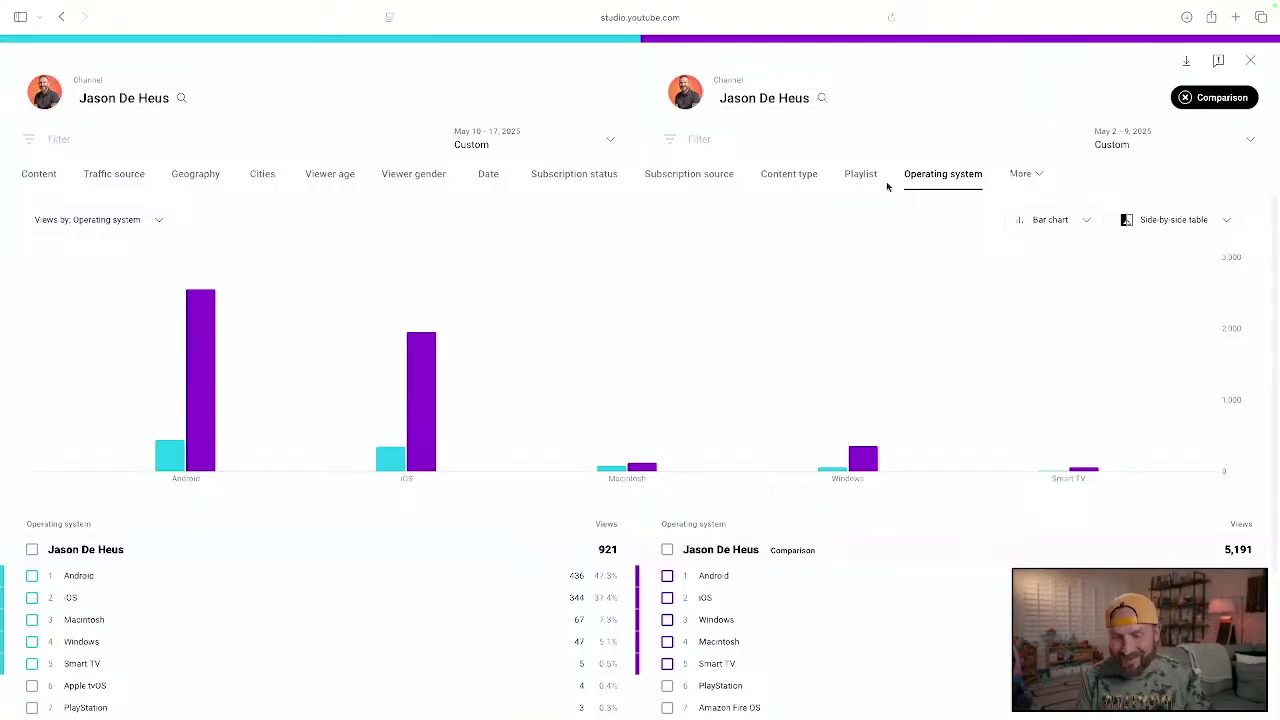
left_click(1249, 61)
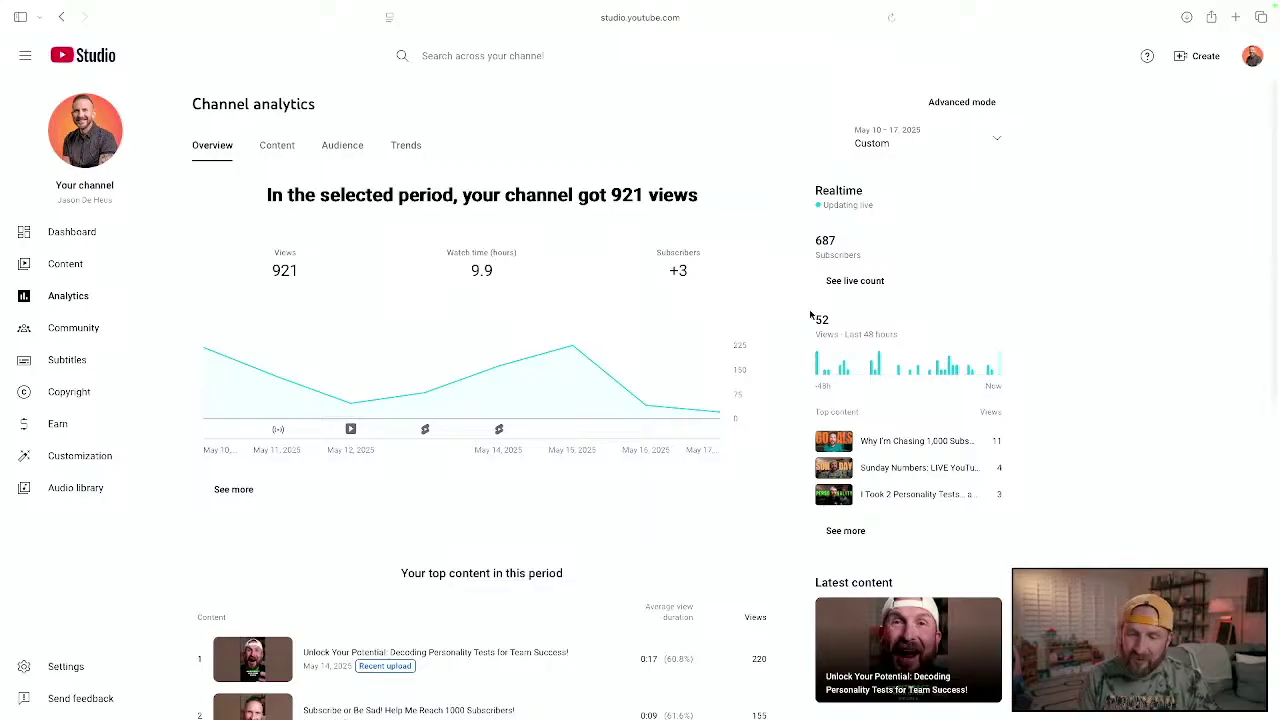
- Examine the realtime subscriber count on the analytics overview and read through the period's top content list
scroll(895, 253, "up", 5)
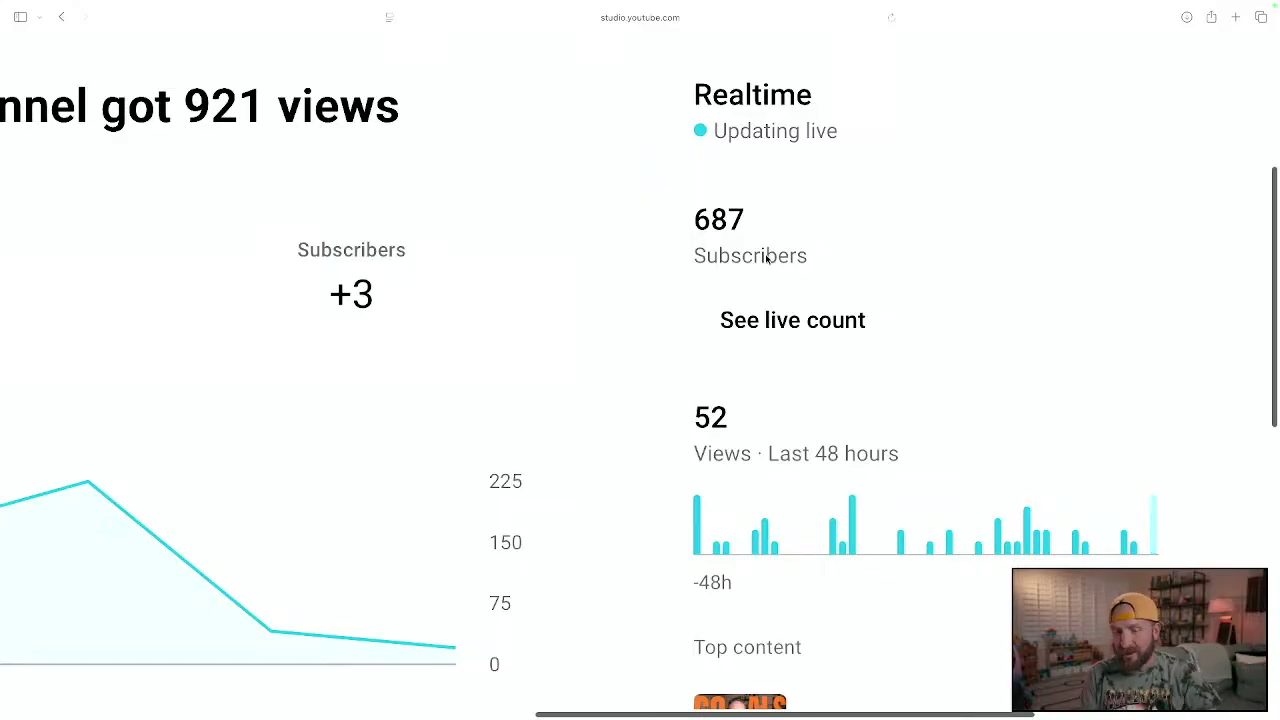
scroll(847, 271, "down", 5)
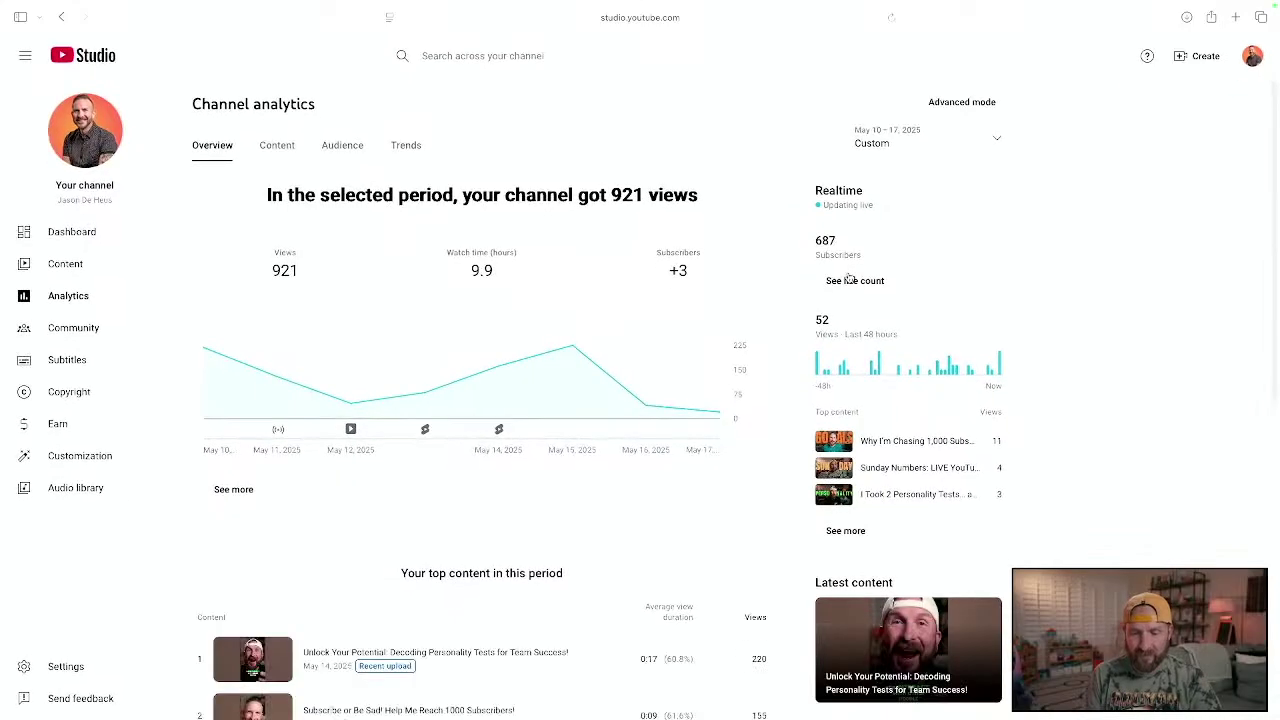
scroll(607, 407, "down", 4)
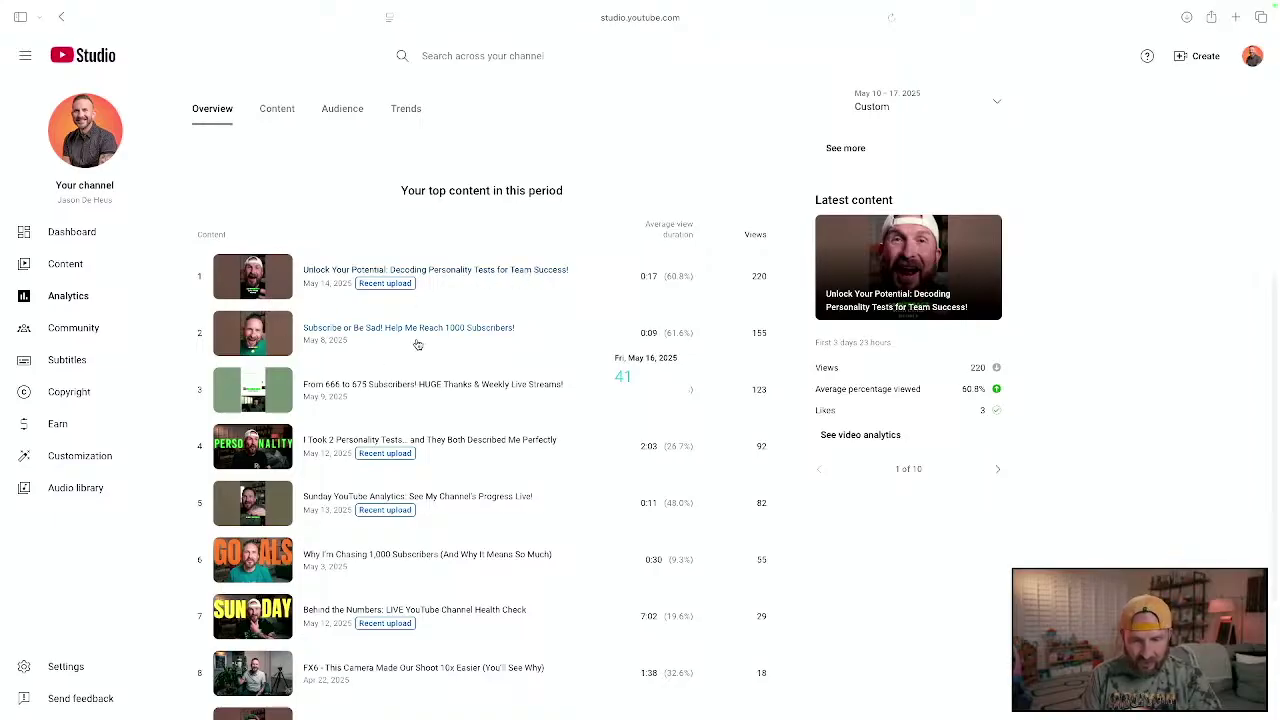
scroll(416, 348, "down", 1)
scroll(418, 344, "down", 3)
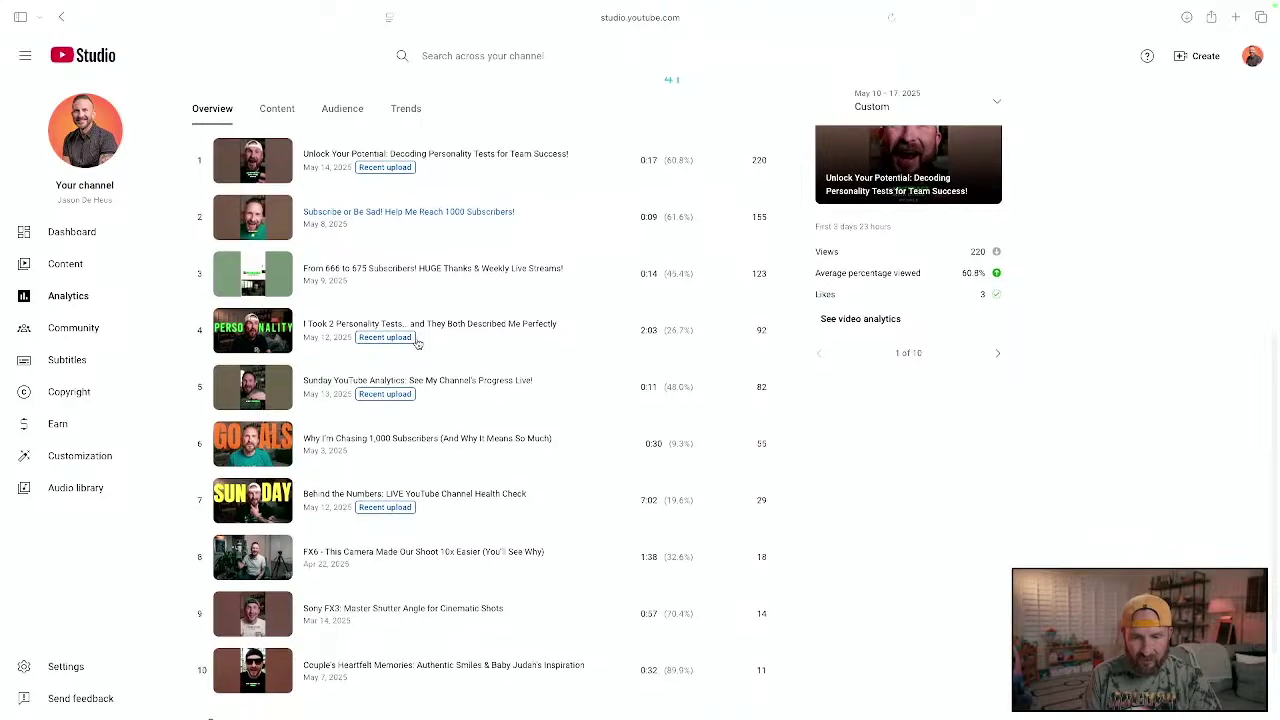
scroll(418, 343, "down", 1)
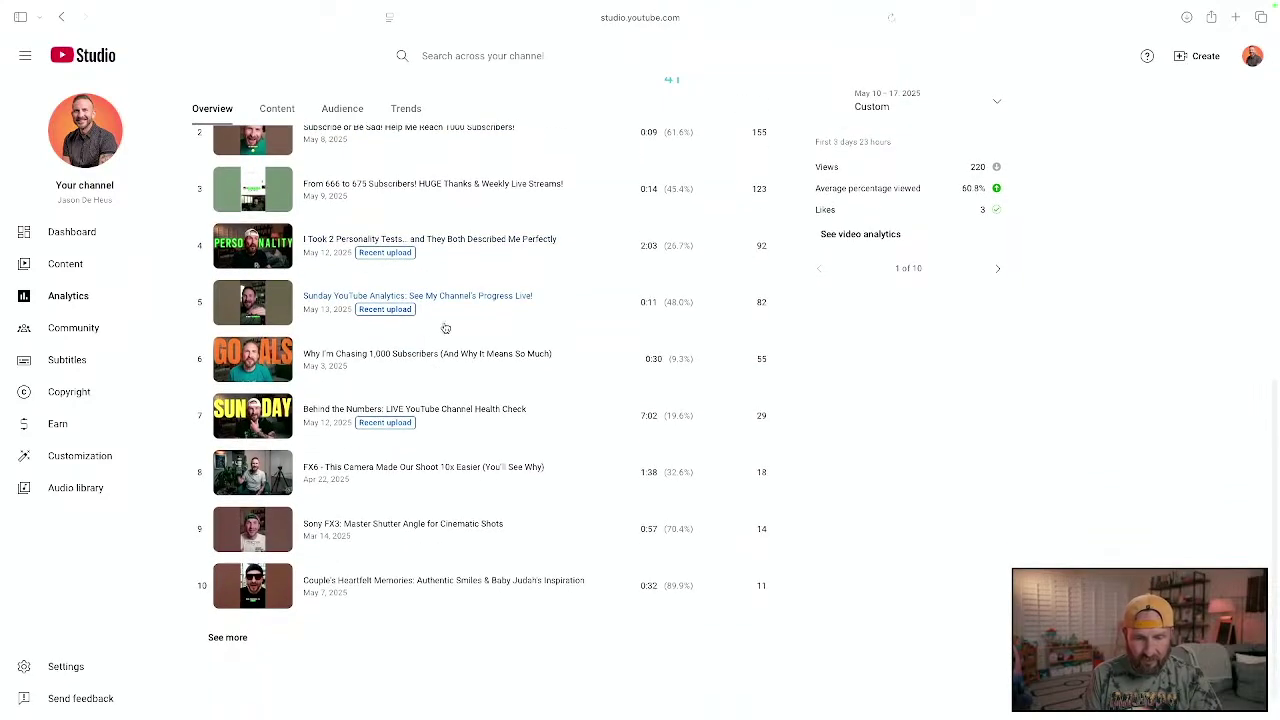
scroll(511, 434, "down", 1)
- Return to the start of the analytics overview and open the account's public channel page
scroll(511, 434, "up", 12)
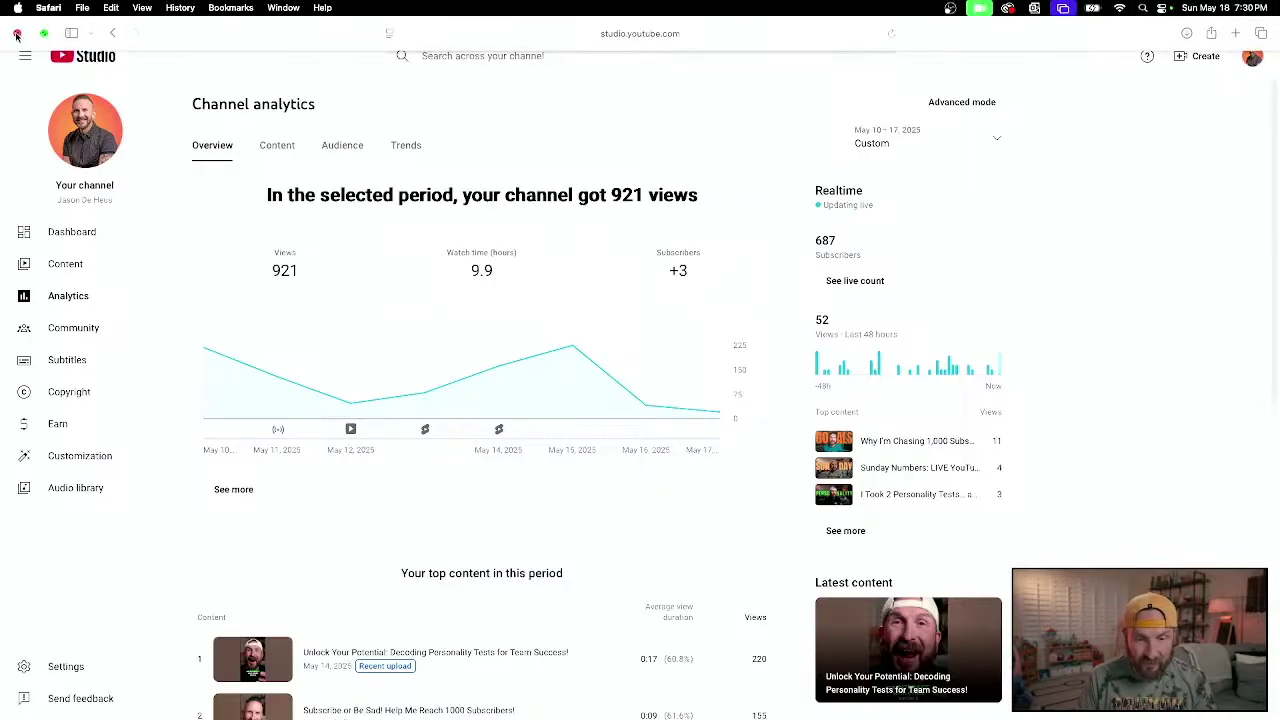
left_click(1258, 62)
left_click(1132, 145)
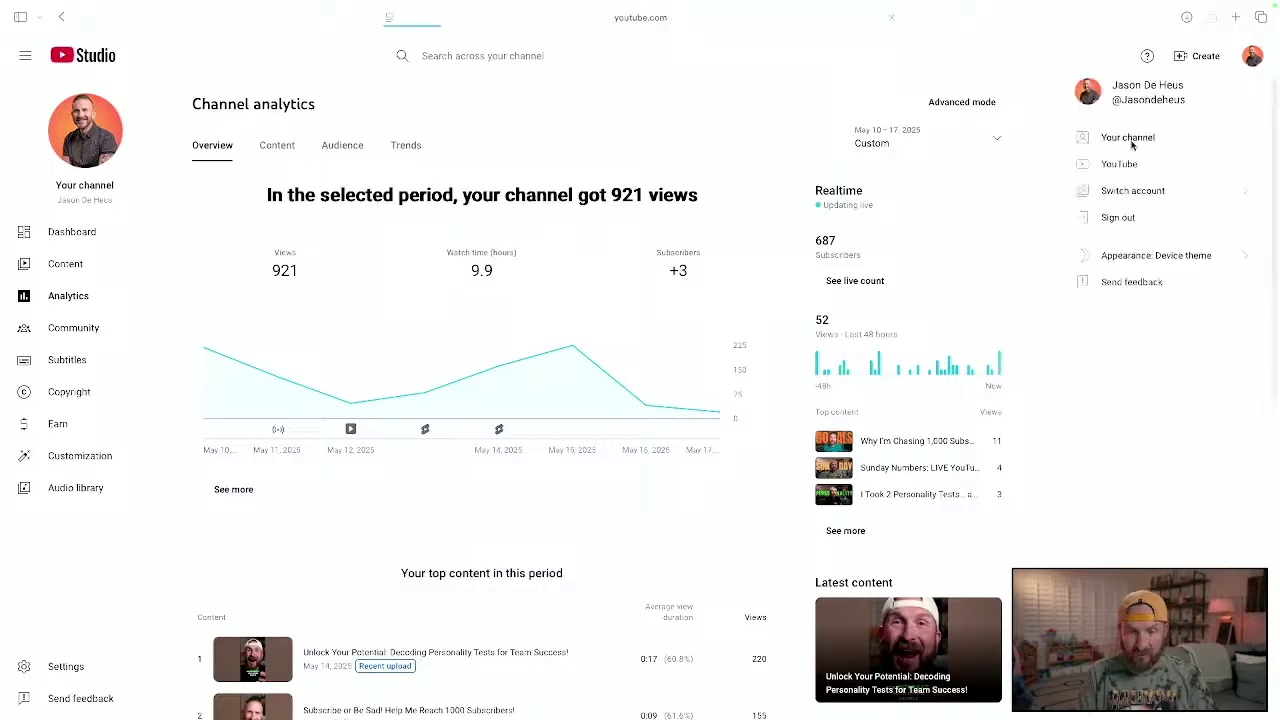